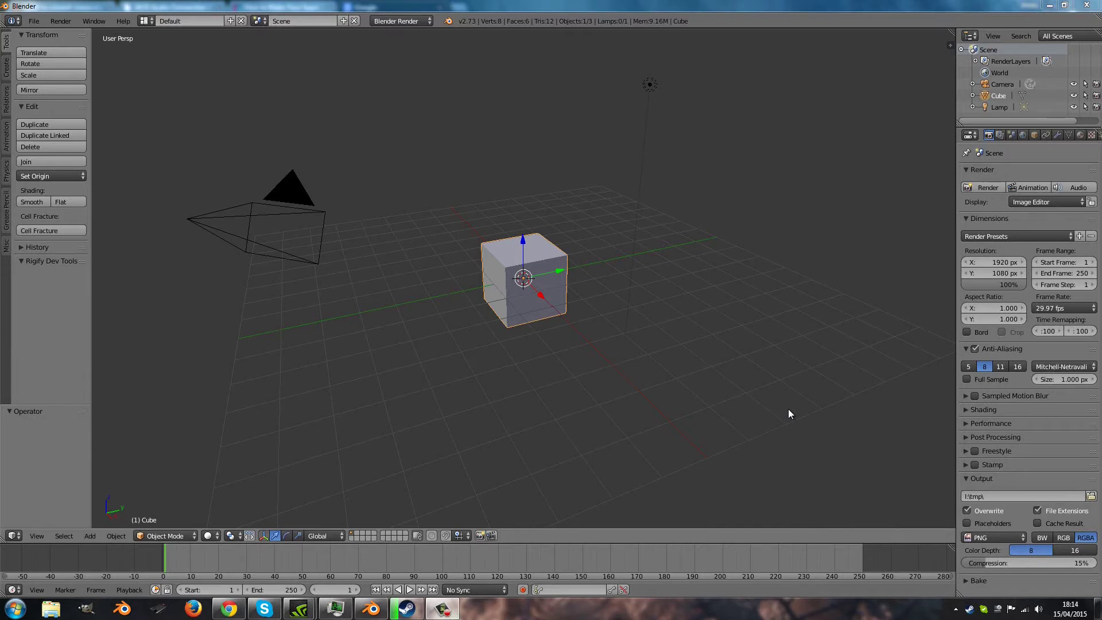
# Step: Set the frame rate to 25 fps and point render output at the recent Blood renders folder
pyautogui.click(1060, 307)
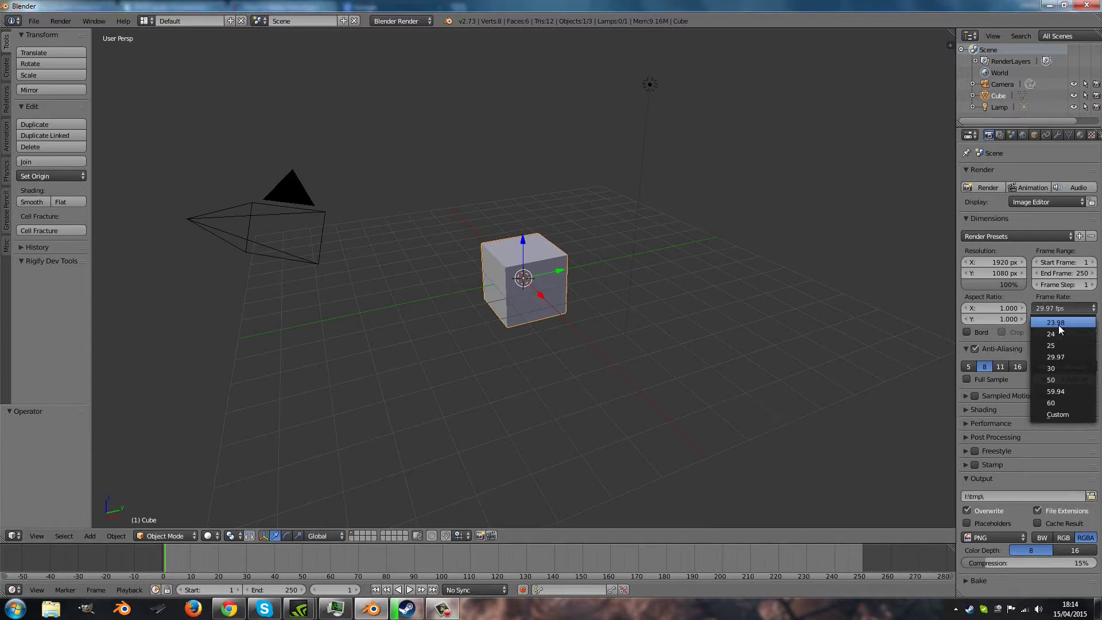
pyautogui.click(1058, 342)
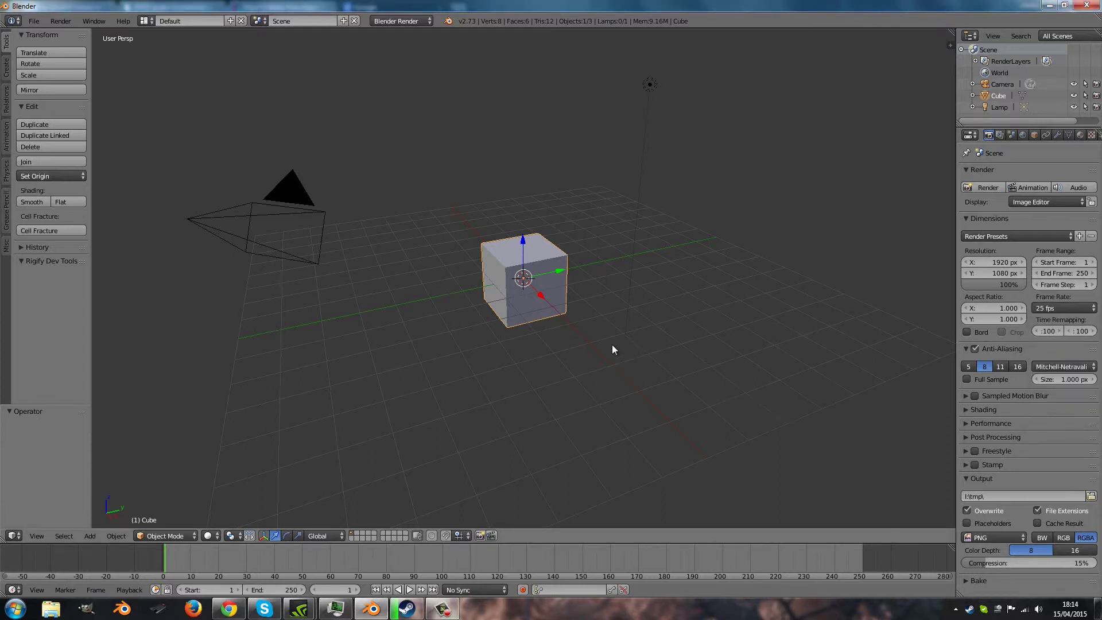
pyautogui.click(1091, 496)
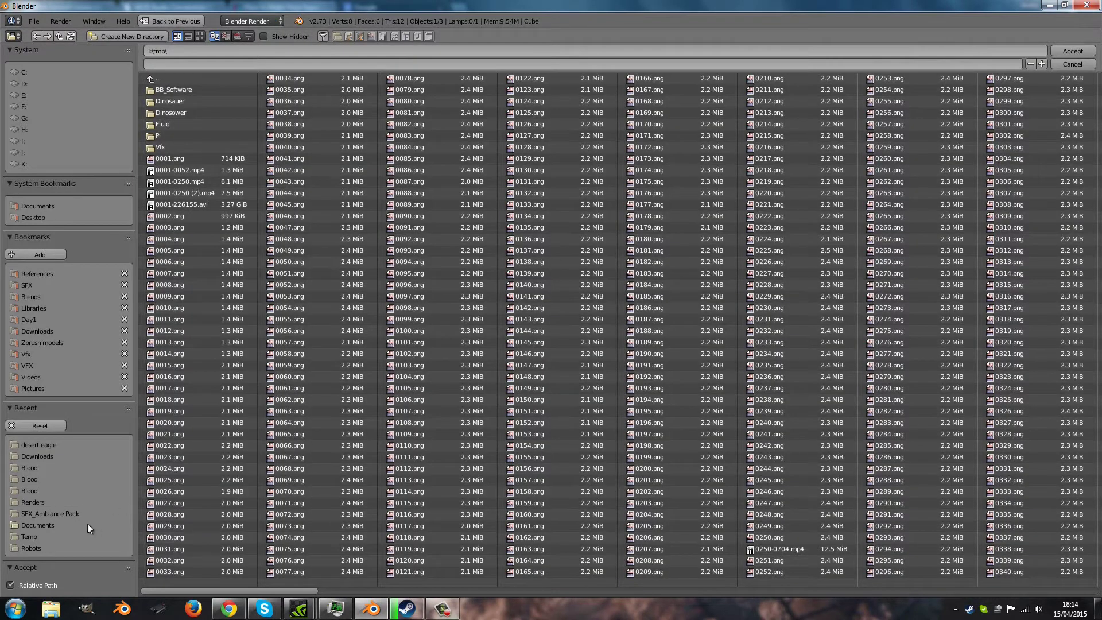
pyautogui.click(33, 478)
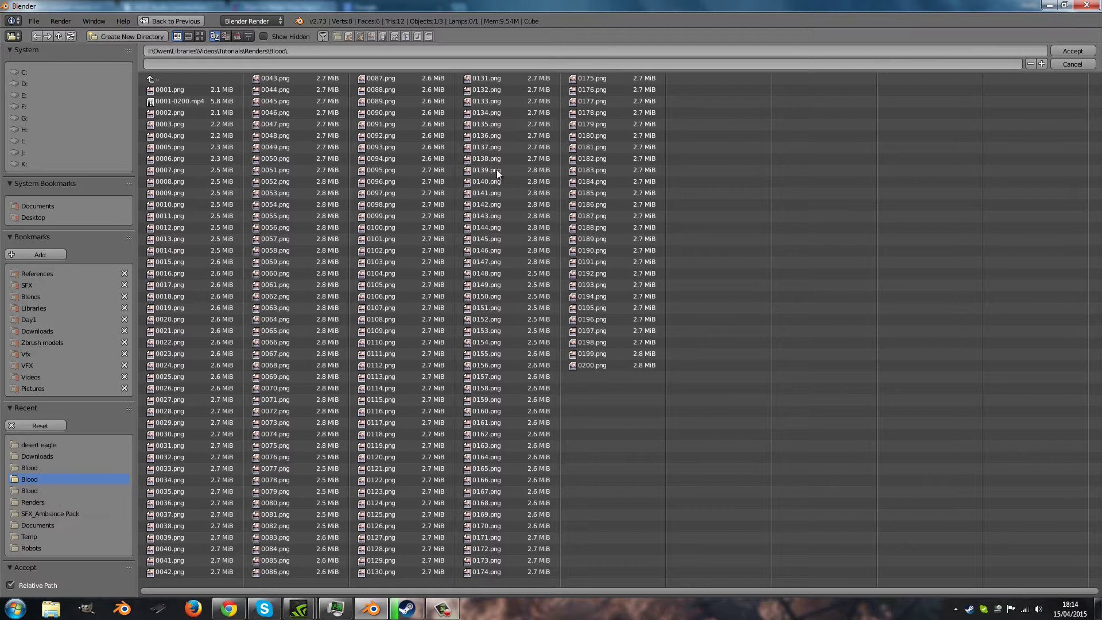
# Step: Accept the Blood folder as output path and switch the output format from PNG to H.264
pyautogui.click(1072, 50)
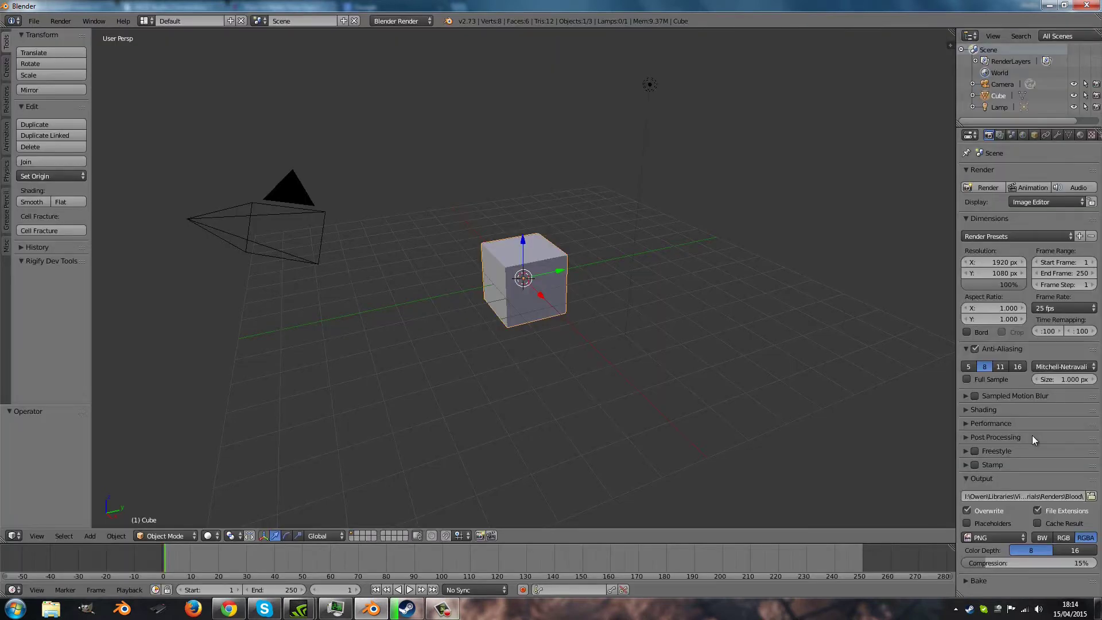
pyautogui.click(991, 537)
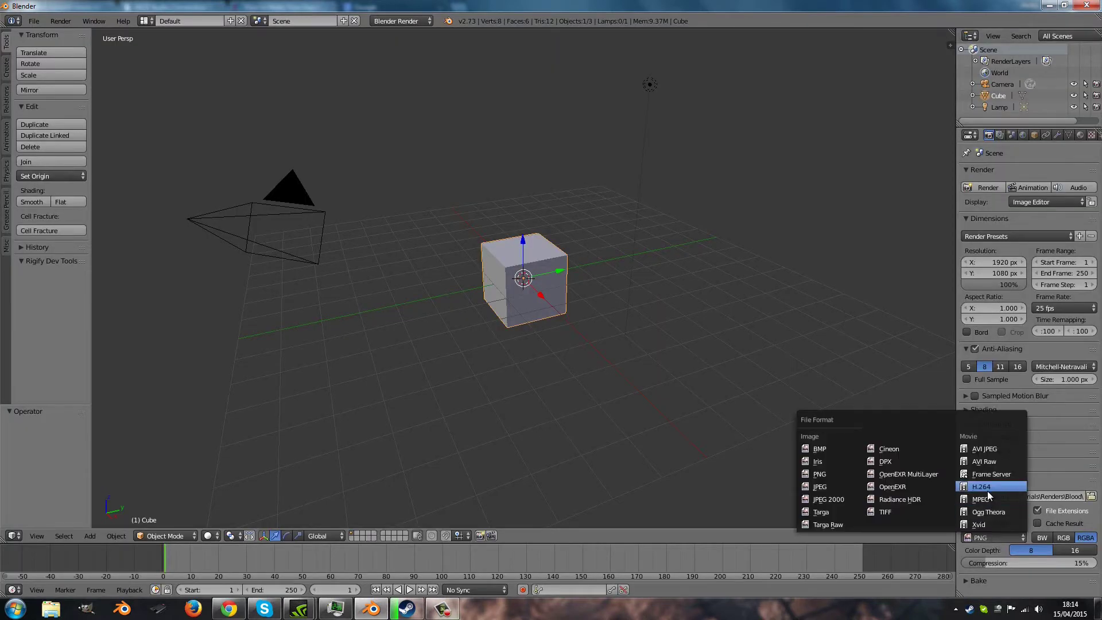
pyautogui.click(987, 491)
# Step: Set the encoding container to MPEG-4 and the audio codec to AAC
pyautogui.click(983, 559)
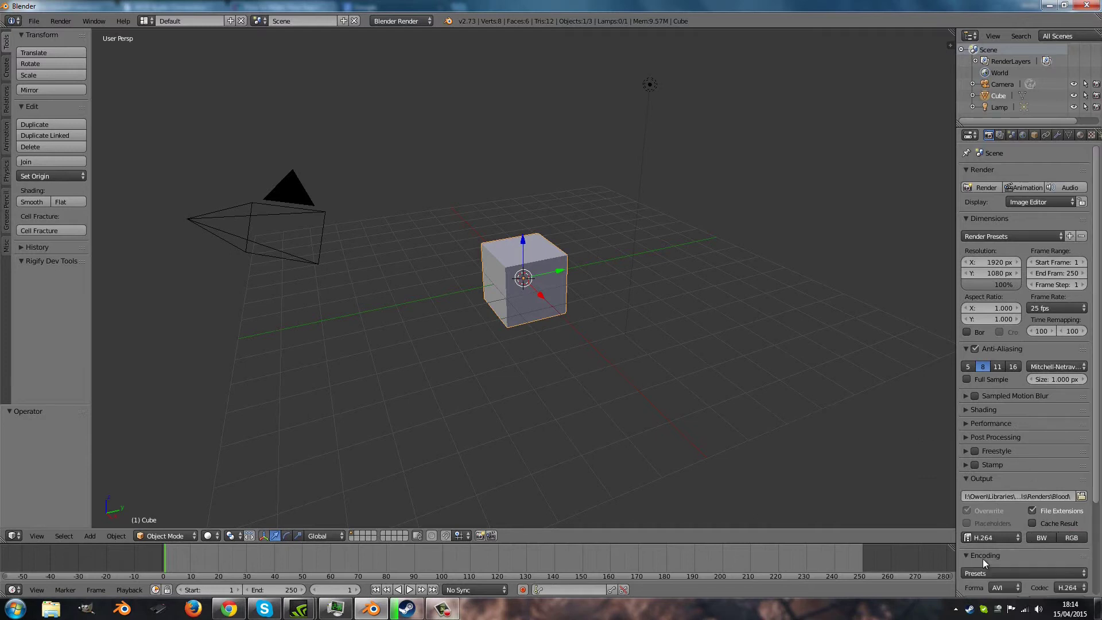
pyautogui.scroll(-5, 982, 559)
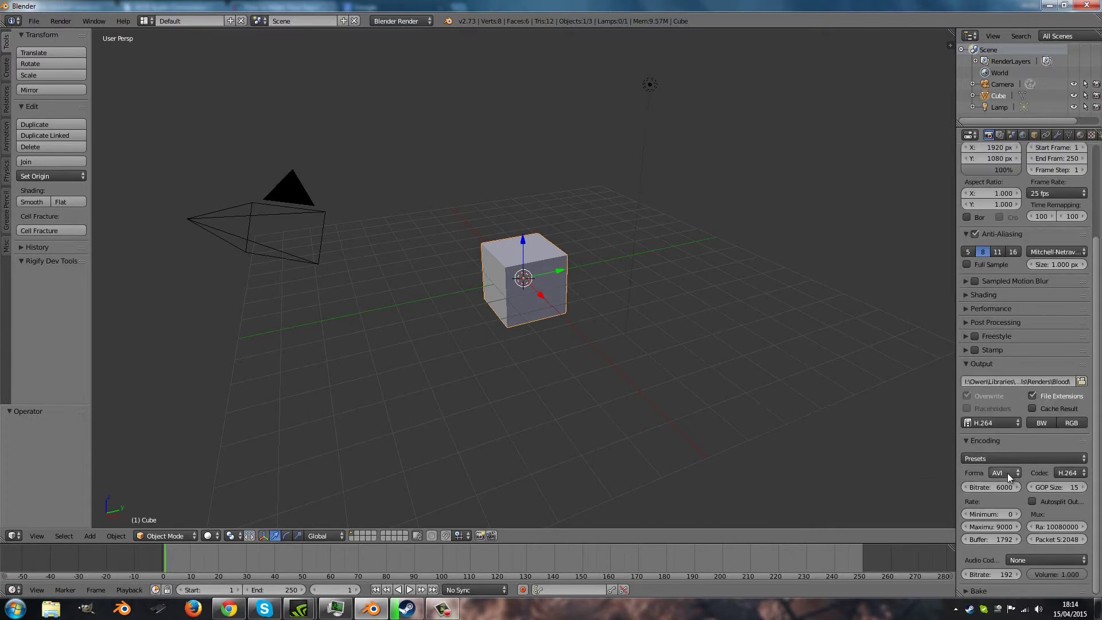
pyautogui.click(1007, 473)
pyautogui.click(1010, 435)
pyautogui.click(1037, 563)
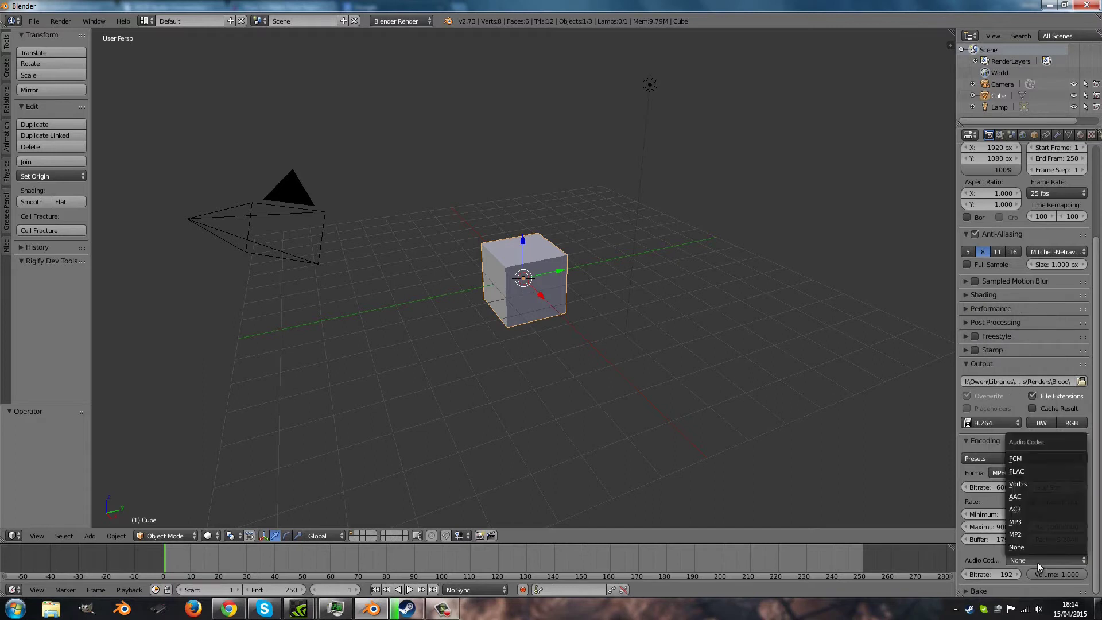
pyautogui.click(1015, 497)
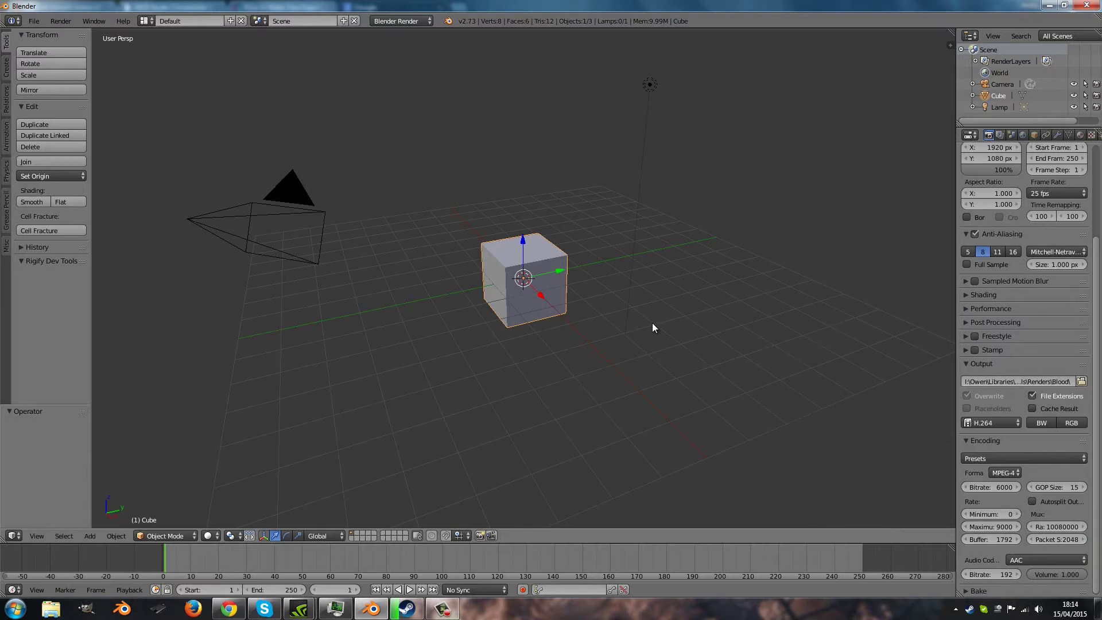
# Step: Switch to the Video Editing layout and add Produce.wmv from the Blood footage folder as a movie strip
pyautogui.click(145, 22)
pyautogui.click(178, 135)
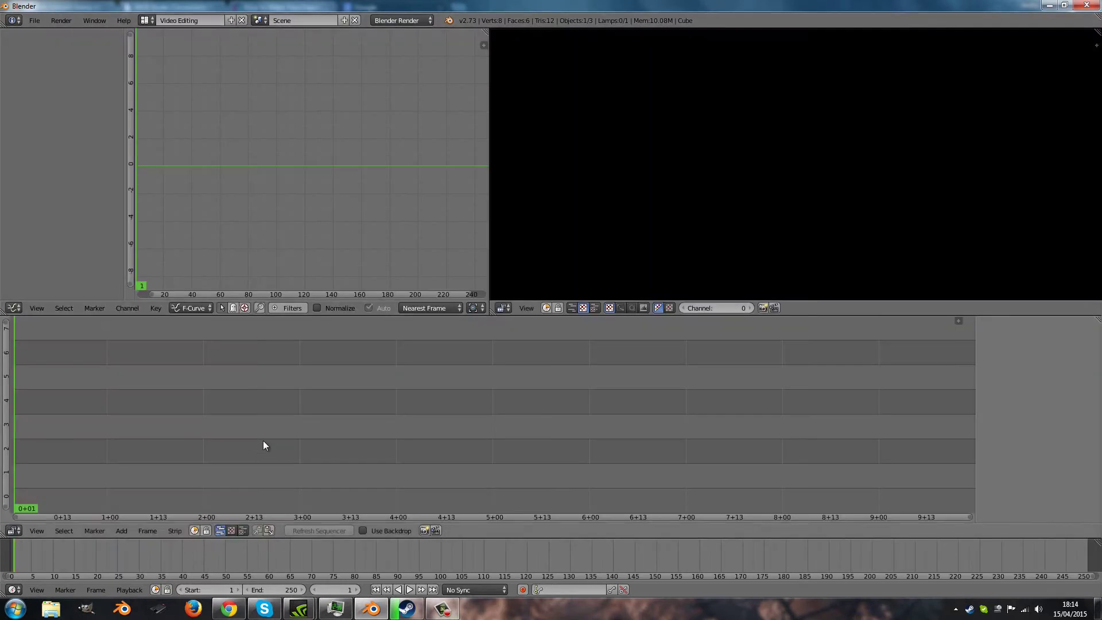
pyautogui.hotkey('shift', 'a')
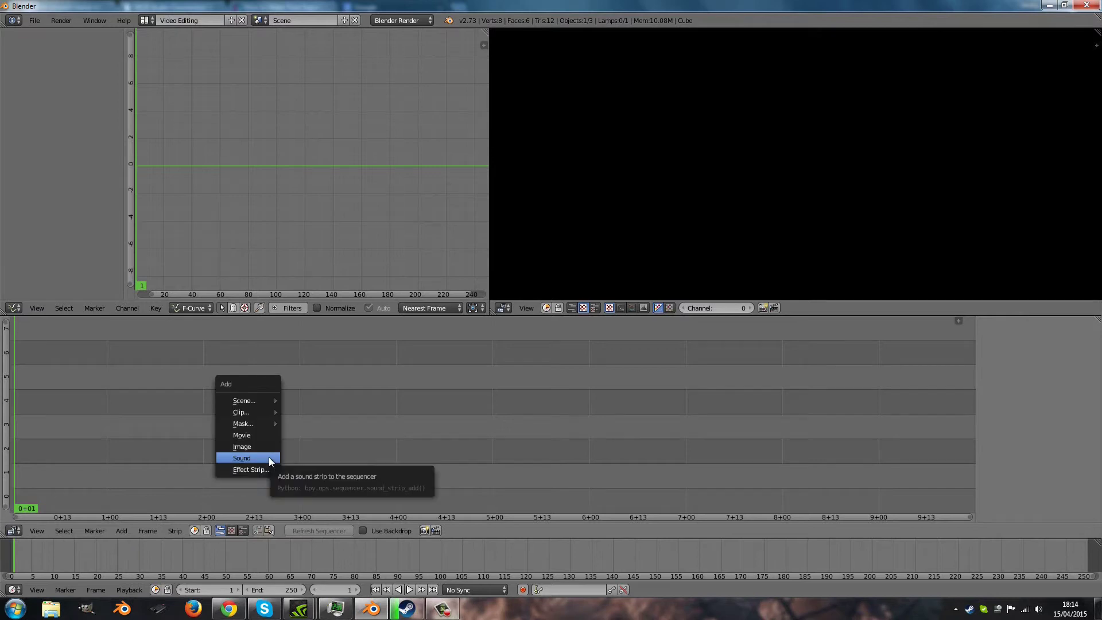
pyautogui.click(259, 433)
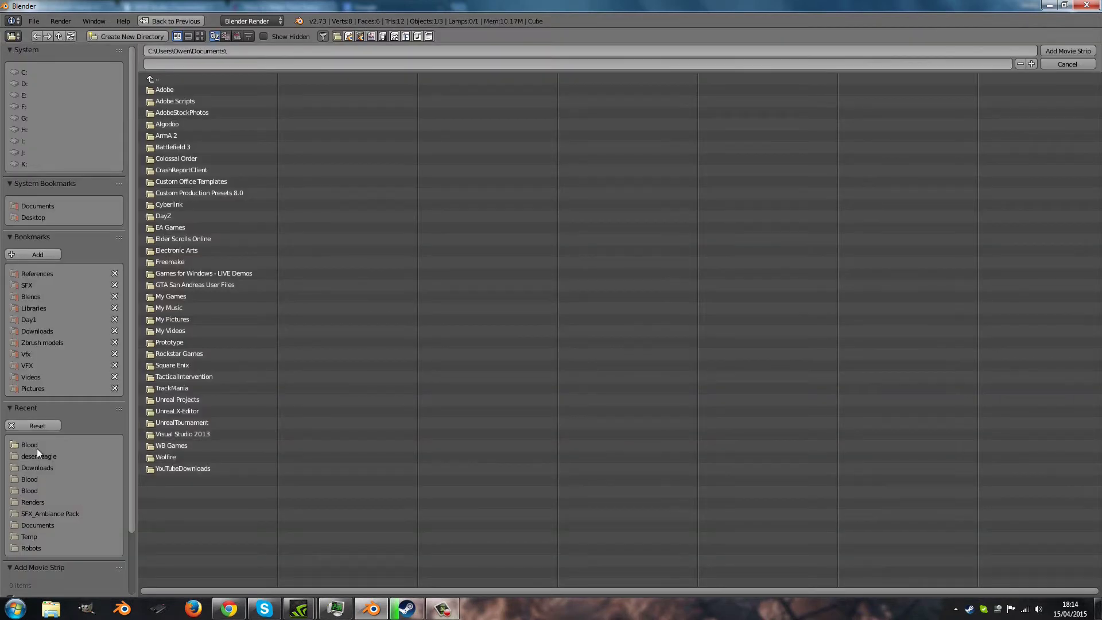
pyautogui.click(39, 480)
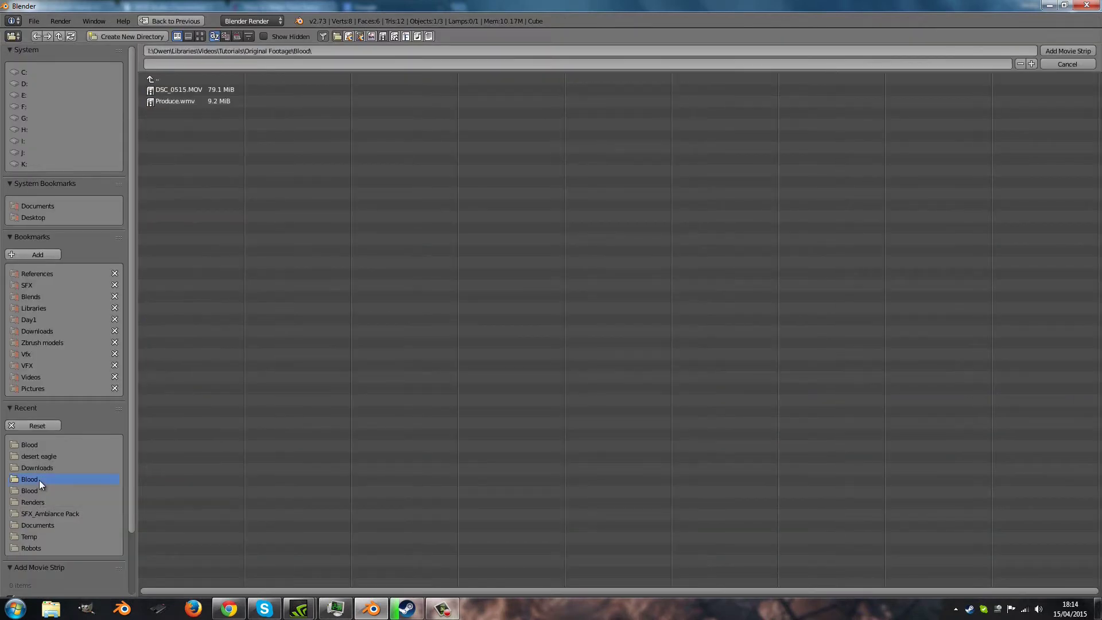
pyautogui.click(191, 100)
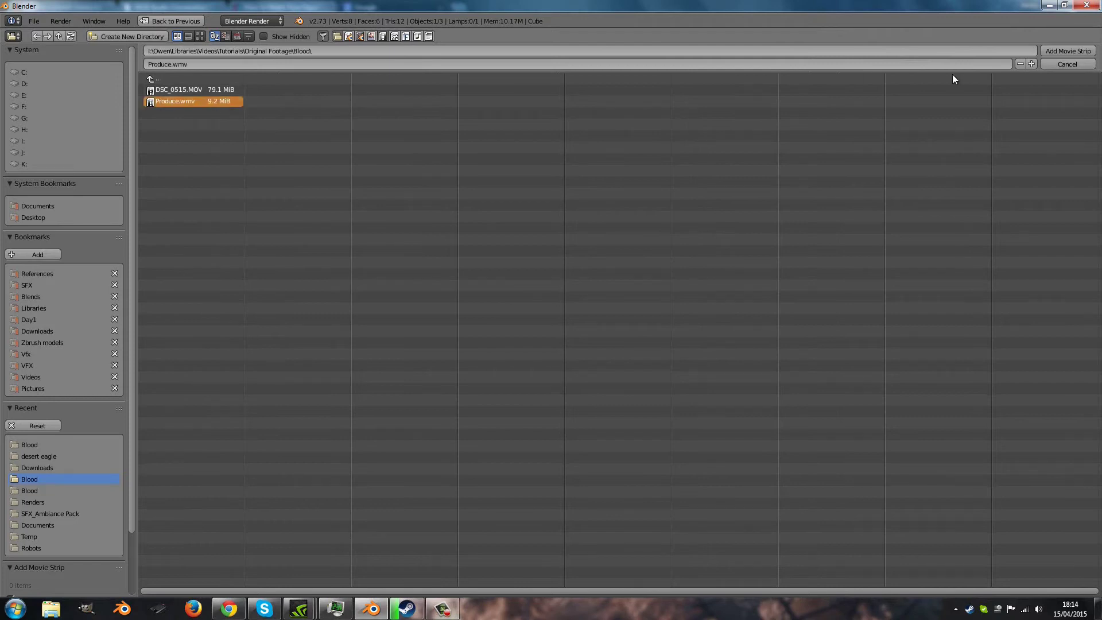
pyautogui.click(1068, 51)
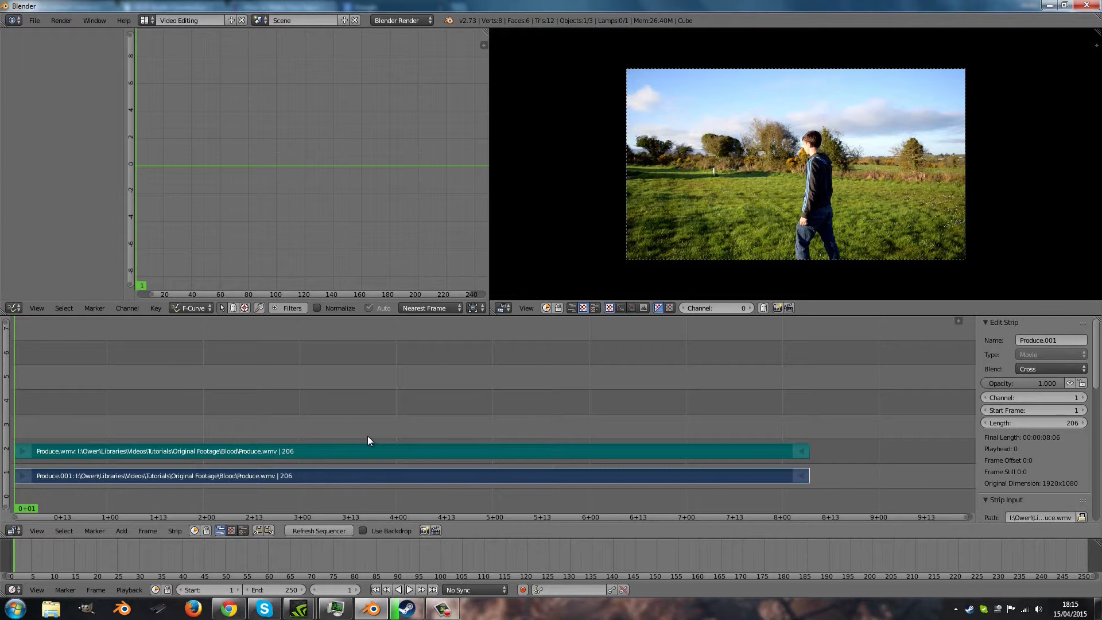
# Step: Play the footage forward and in reverse around frames 95–101 to locate the jolt
pyautogui.hotkey('alt', 'a')
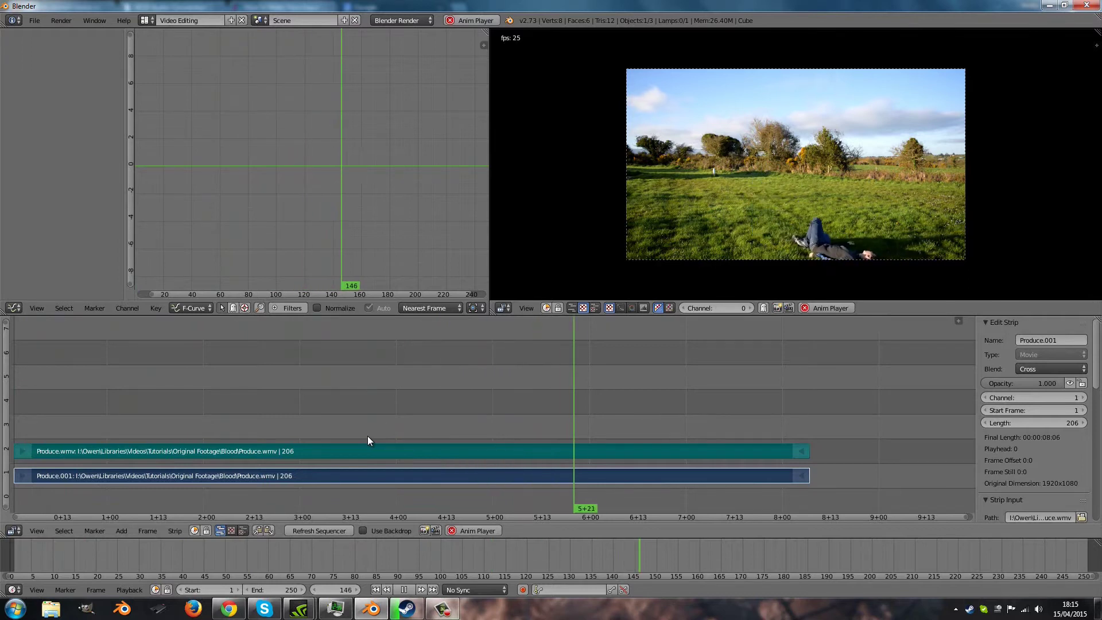
pyautogui.hotkey('alt', 'a')
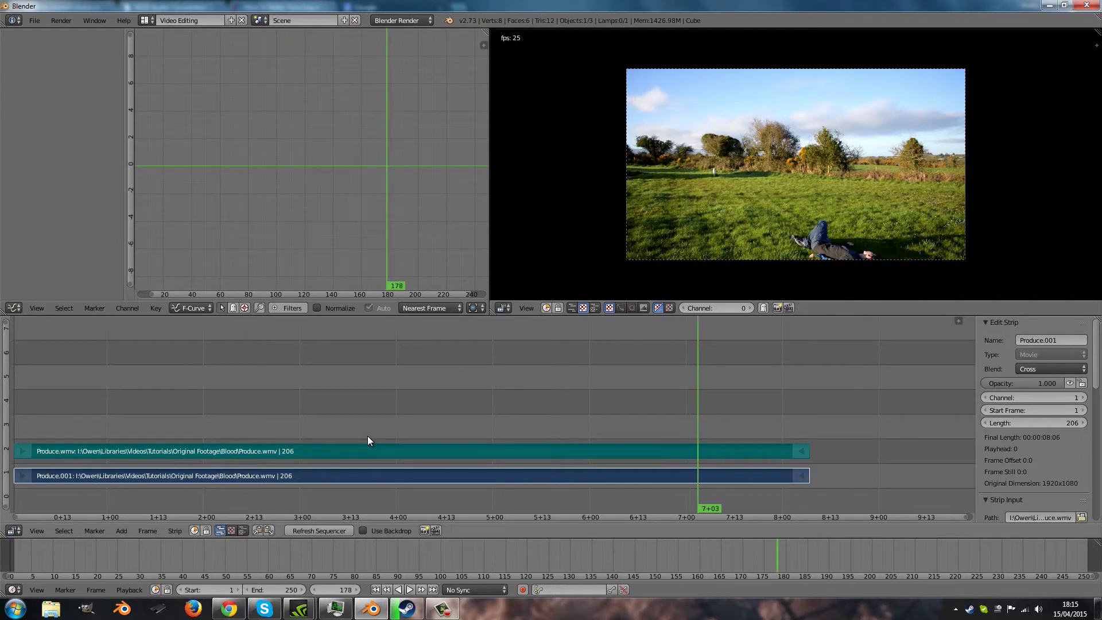
pyautogui.click(377, 431)
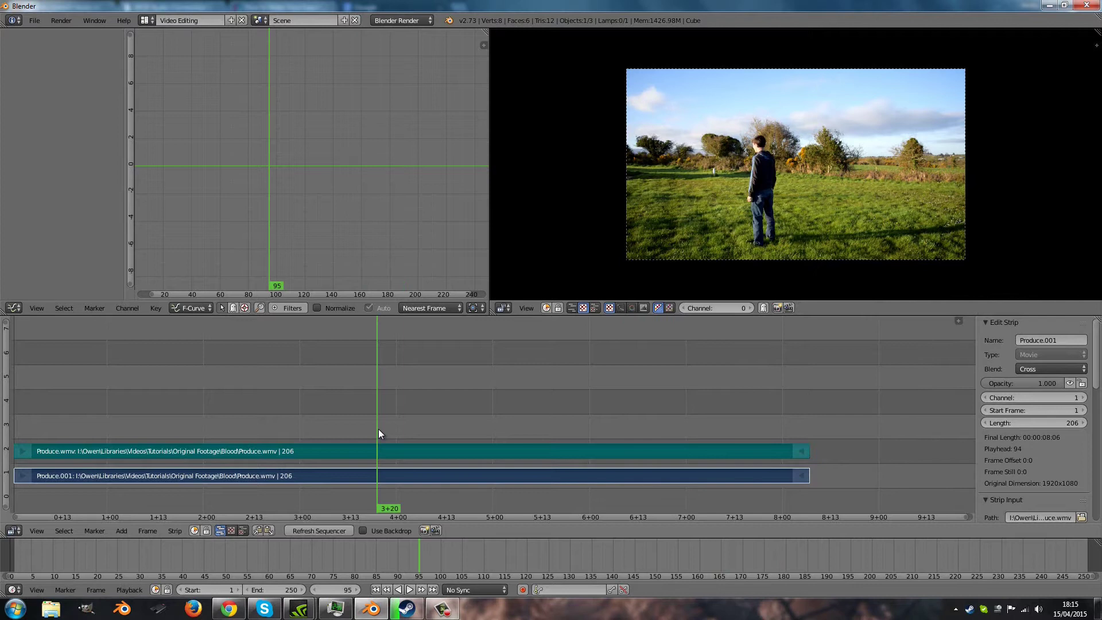
pyautogui.hotkey('alt', 'a')
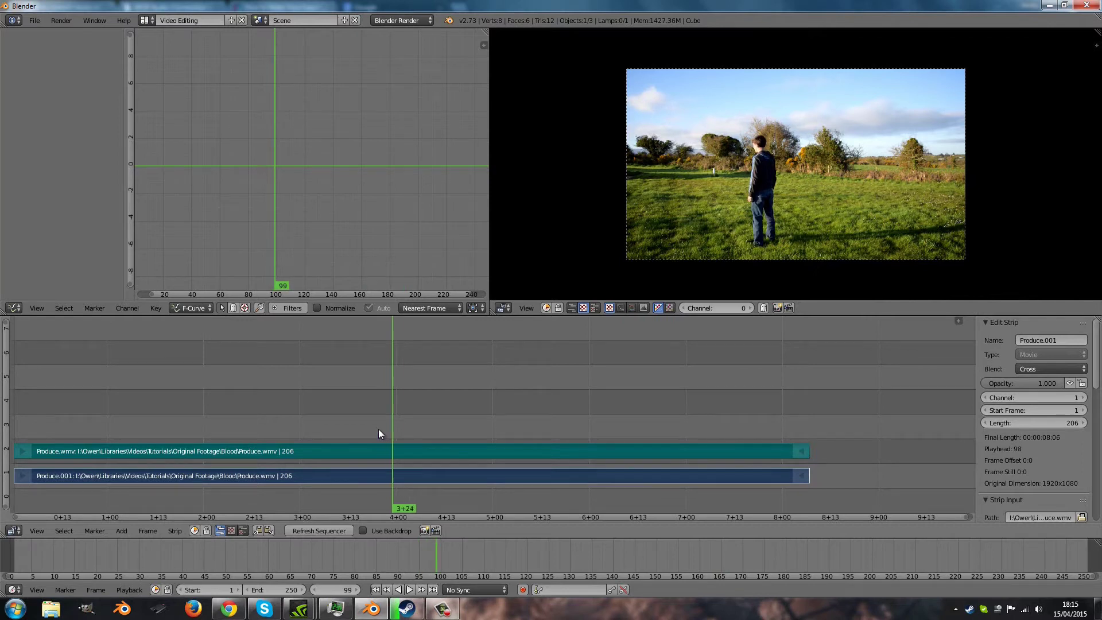
pyautogui.hotkey('shift', 'alt', 'a')
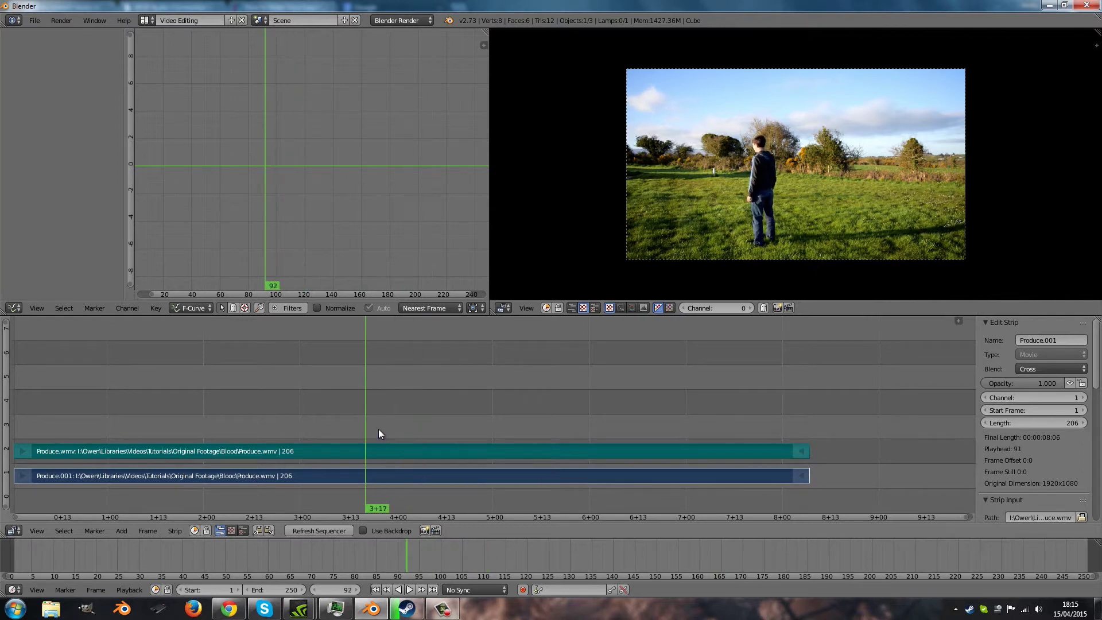
pyautogui.hotkey('alt', 'a')
pyautogui.hotkey('shift', 'alt', 'a')
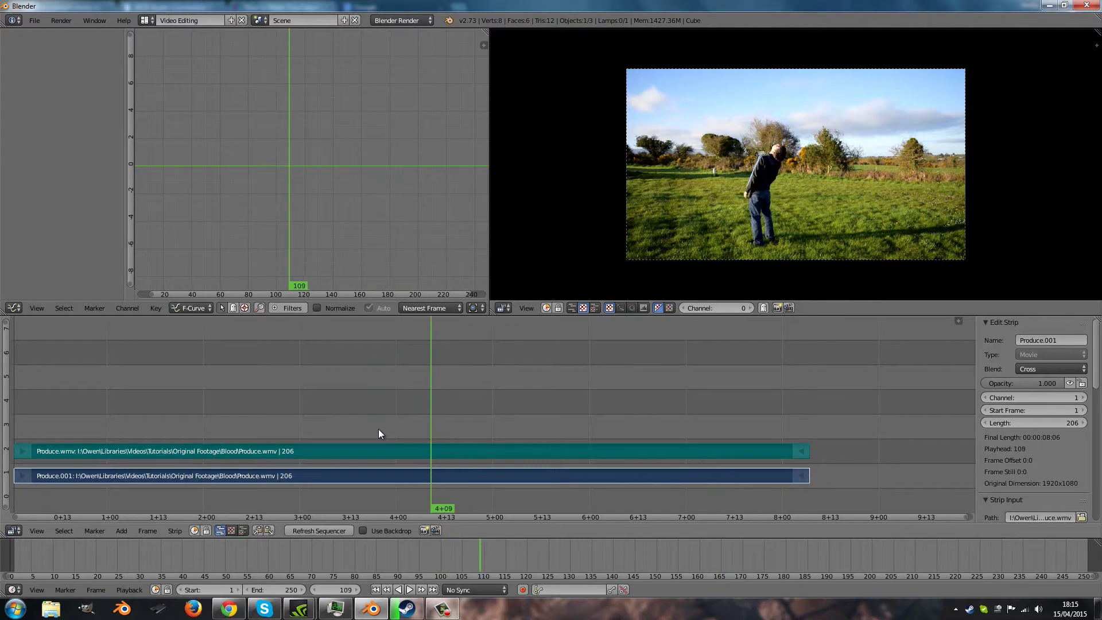
pyautogui.hotkey('alt', 'a')
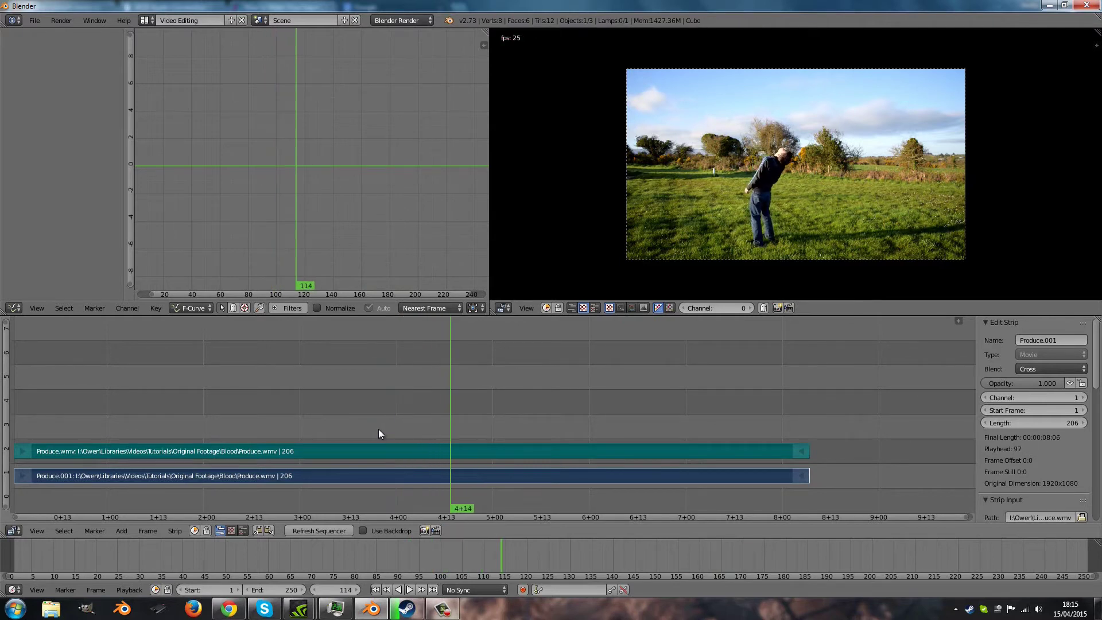
pyautogui.click(401, 387)
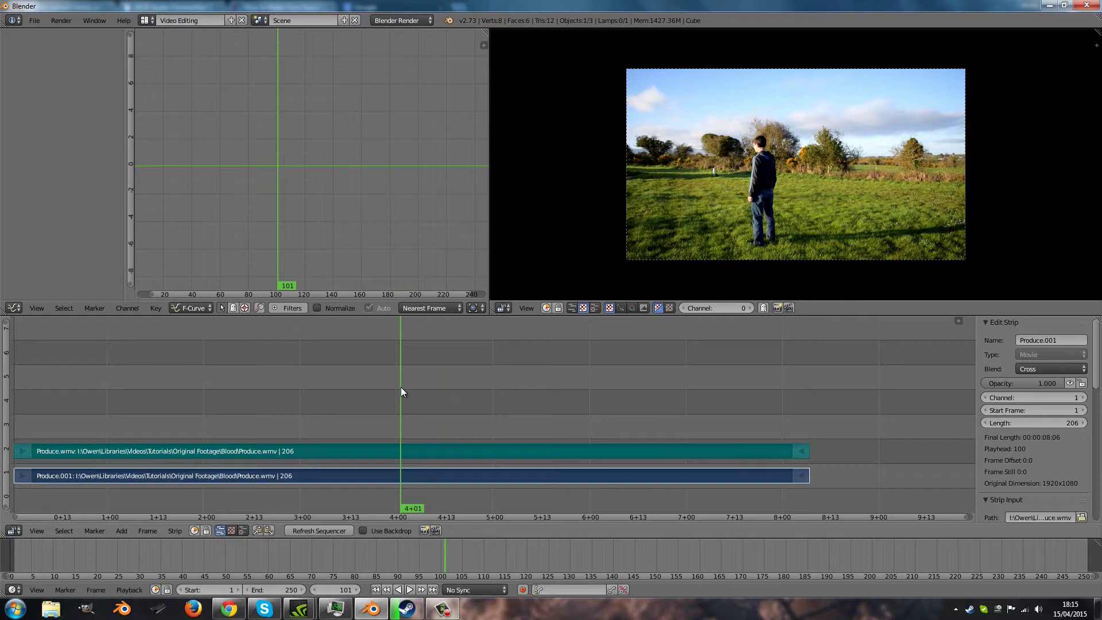
# Step: Zoom the preview and step between frames 101 and 102, settling on frame 101
pyautogui.scroll(5, 801, 210)
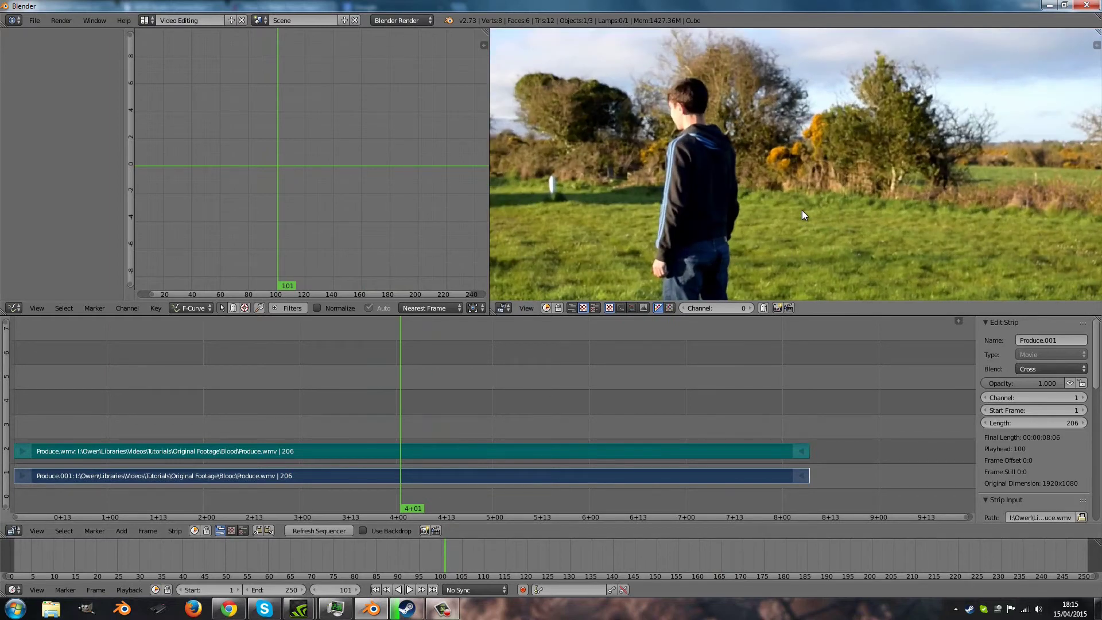
pyautogui.press('Right')
pyautogui.press('Right')
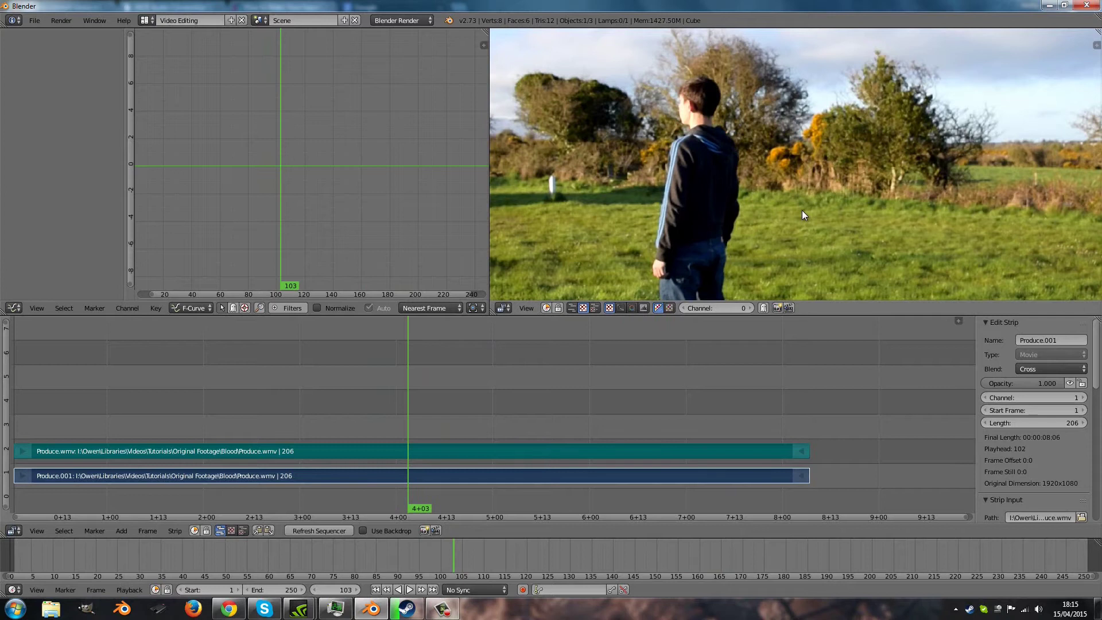
pyautogui.press('Left')
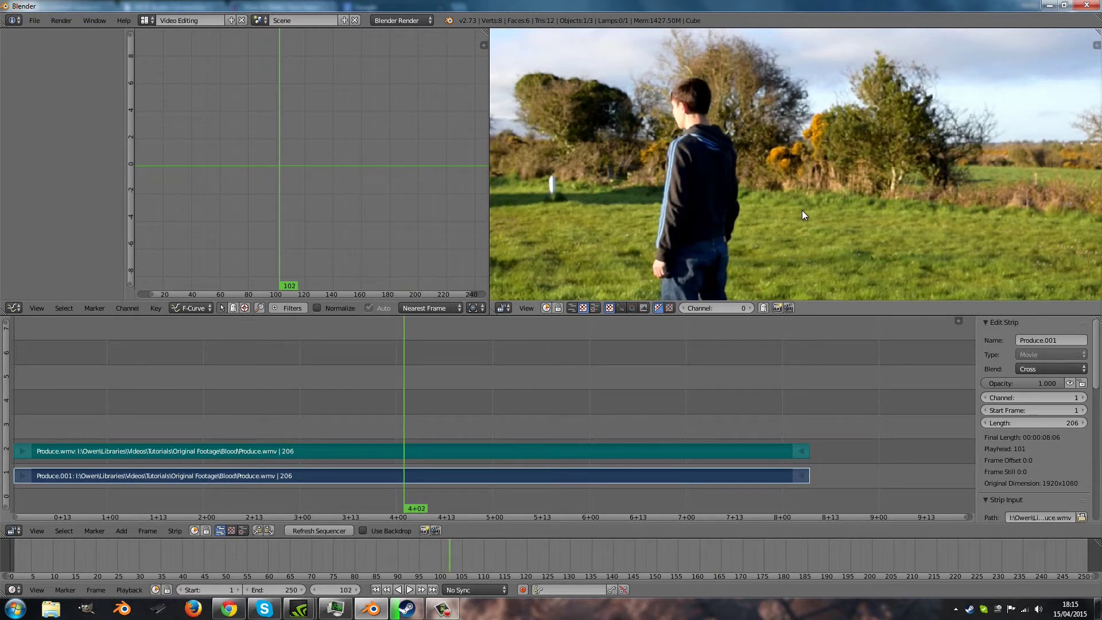
pyautogui.press('Left')
pyautogui.press('Right')
pyautogui.press('Left')
pyautogui.press('Right')
pyautogui.press('Left')
pyautogui.press('Right')
pyautogui.press('Left')
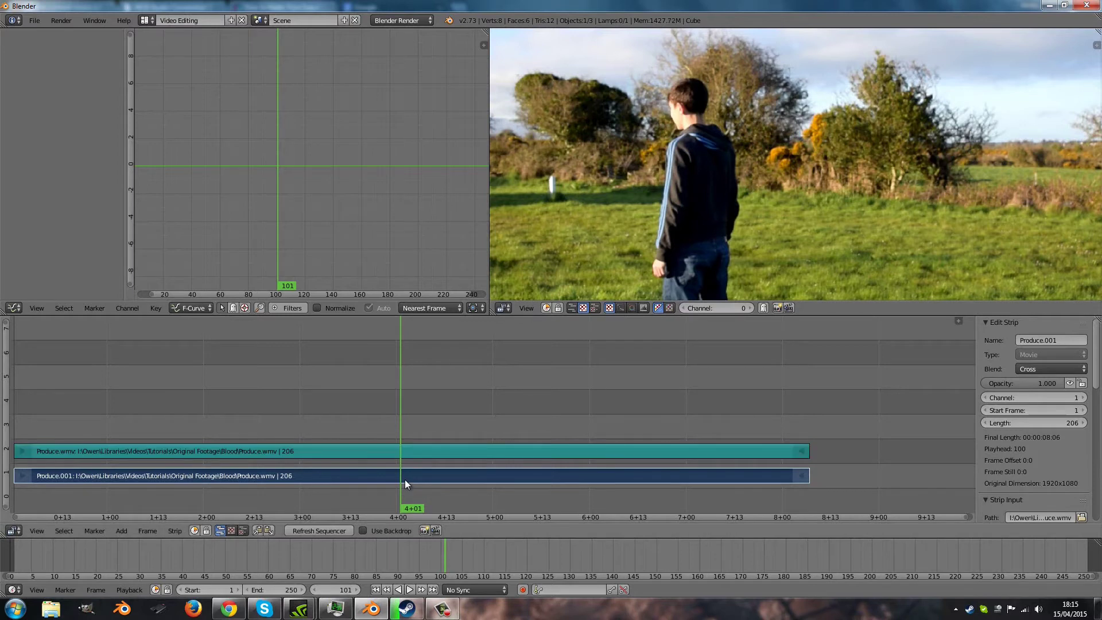
# Step: Cut the strip at frames 101 and 103, erase the two-frame Produce.002, and shift Produce.003 two frames left
pyautogui.press('k')
pyautogui.press('Right')
pyautogui.press('Right')
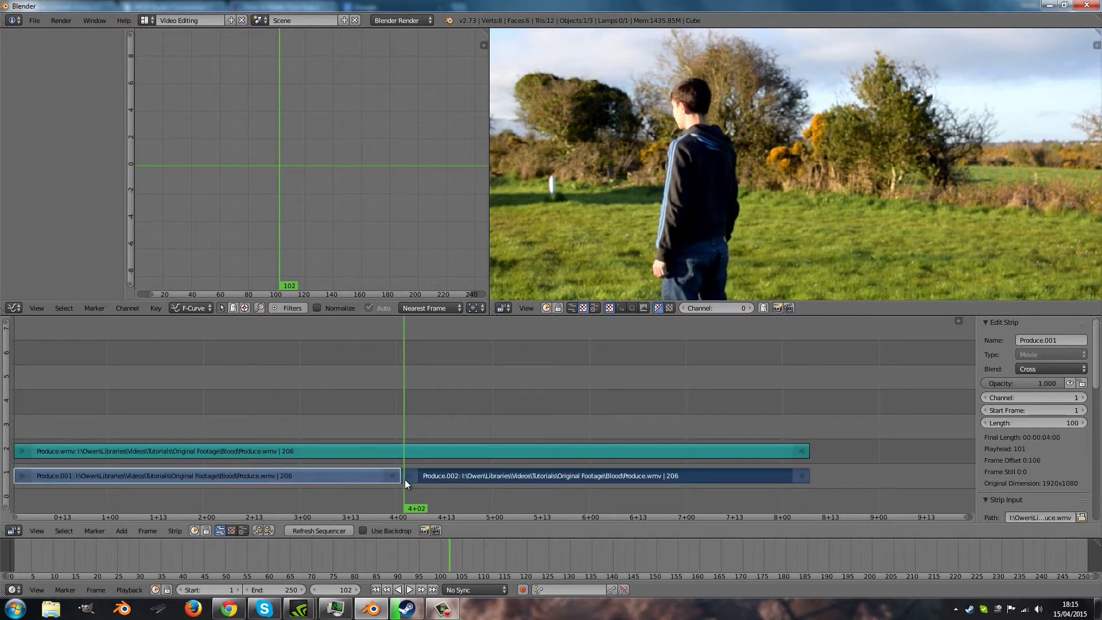
pyautogui.press('k')
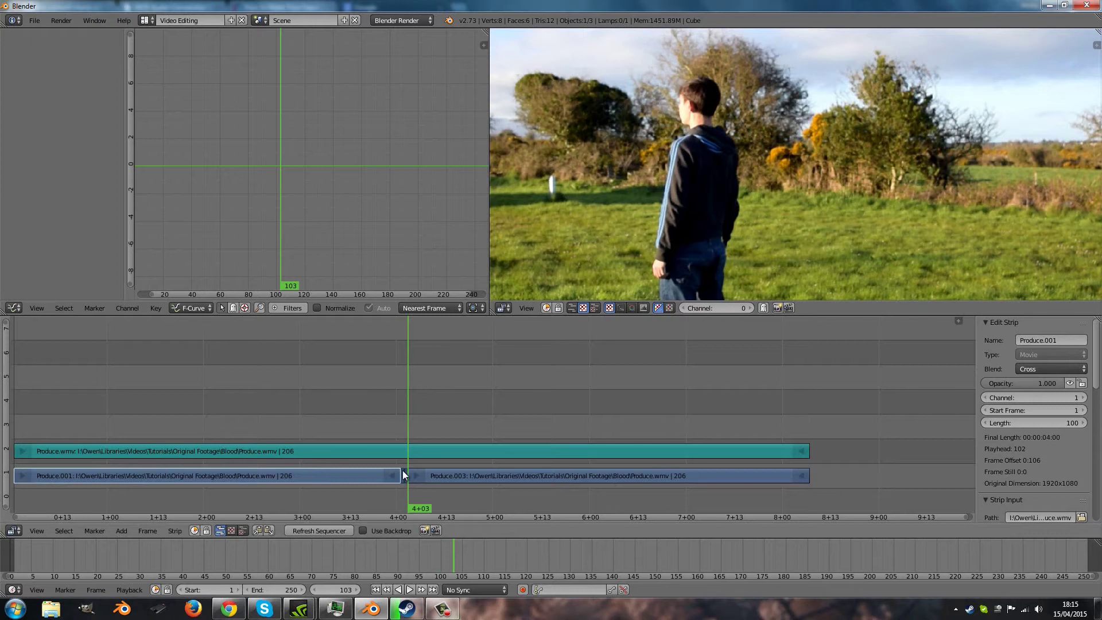
pyautogui.rightClick(402, 471)
pyautogui.press('x')
pyautogui.click(403, 469)
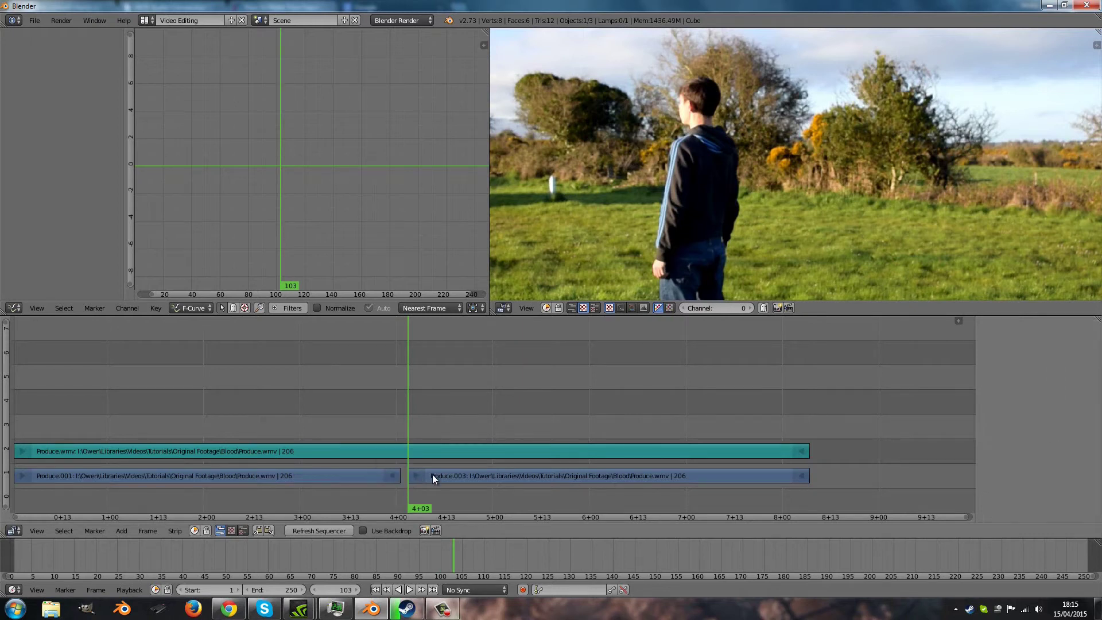
pyautogui.rightClick(433, 474)
pyautogui.press('g')
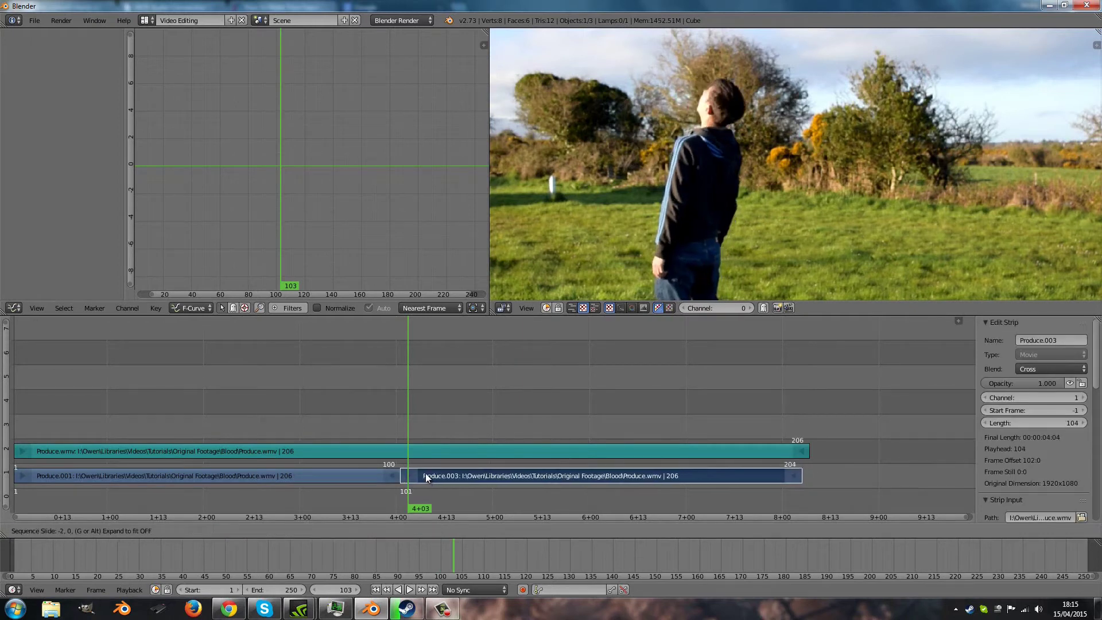
pyautogui.click(425, 473)
# Step: Cut Produce.003 at frames 103 and 104 and erase the one-frame Produce.004 piece
pyautogui.press('Left')
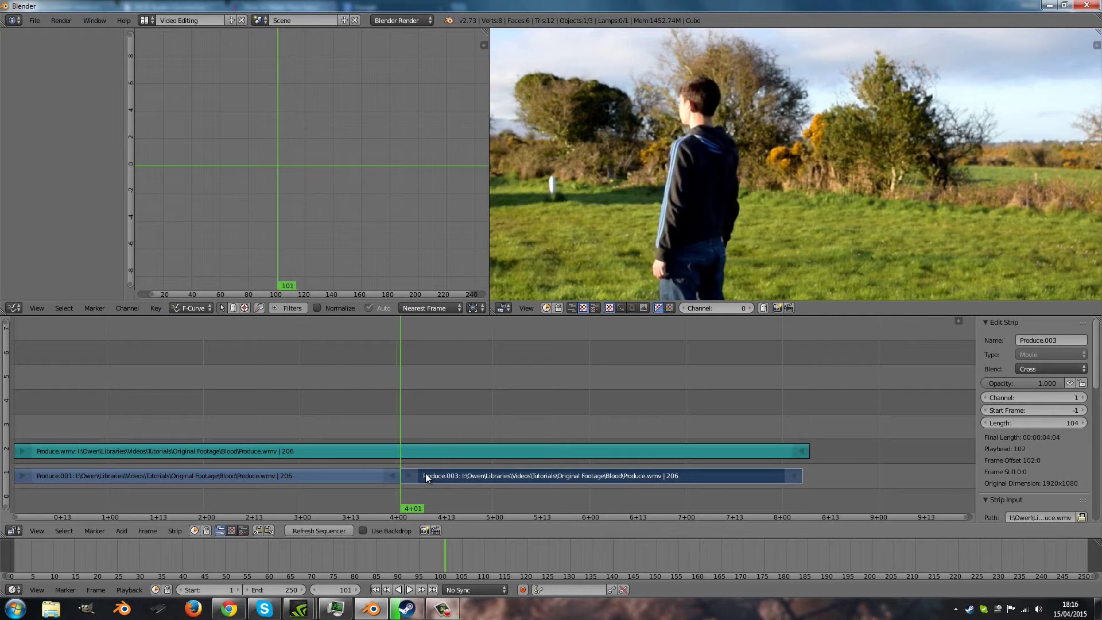
pyautogui.press('Right')
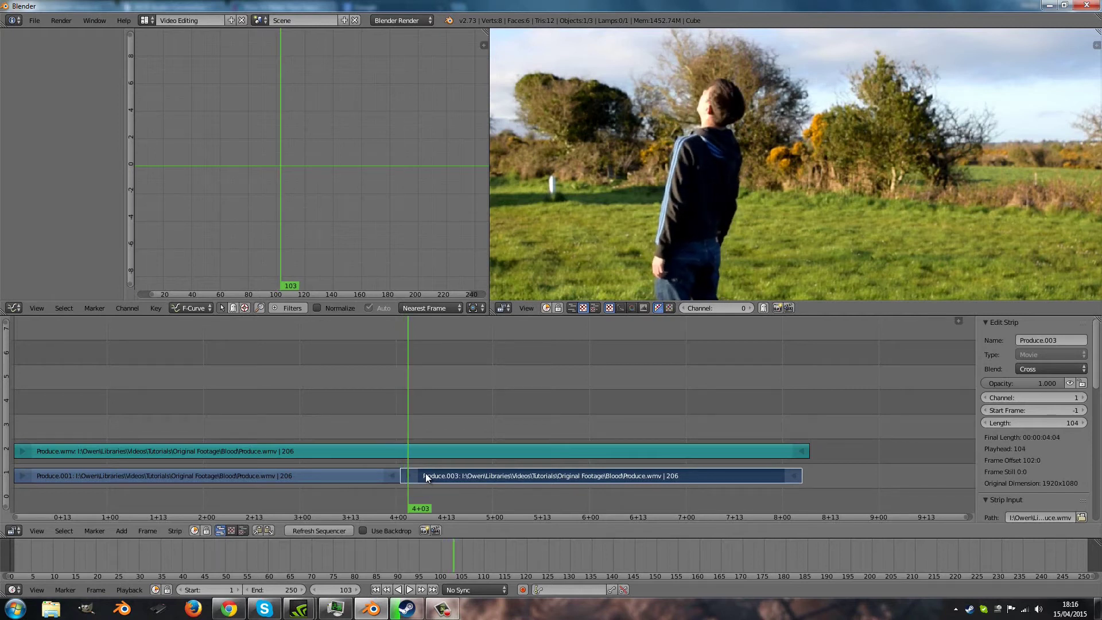
pyautogui.press('k')
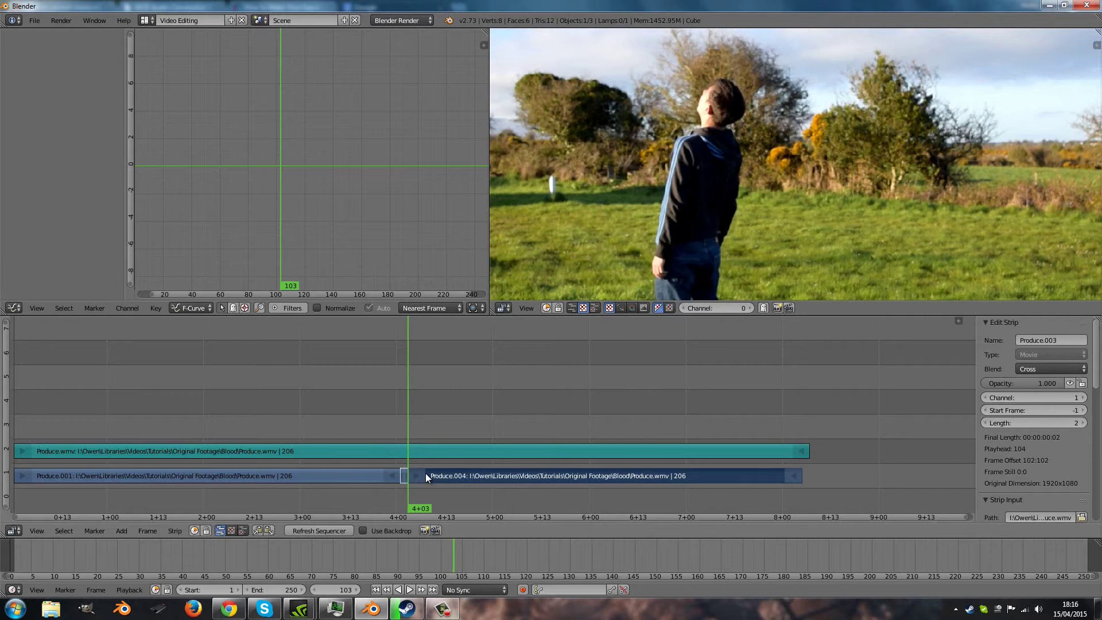
pyautogui.press('Right')
pyautogui.press('k')
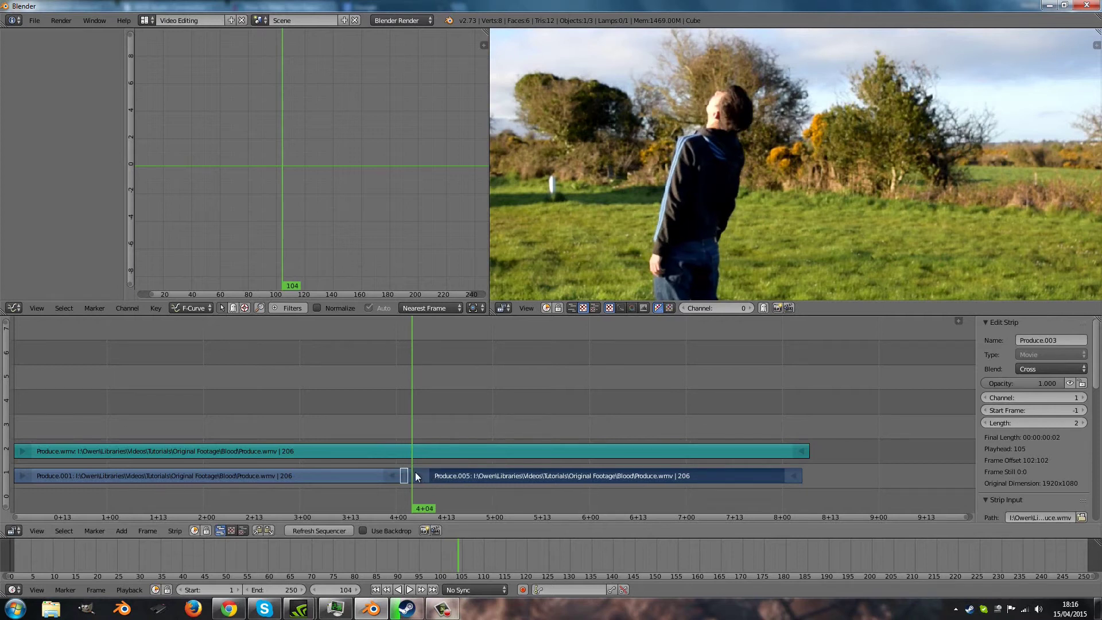
pyautogui.rightClick(411, 470)
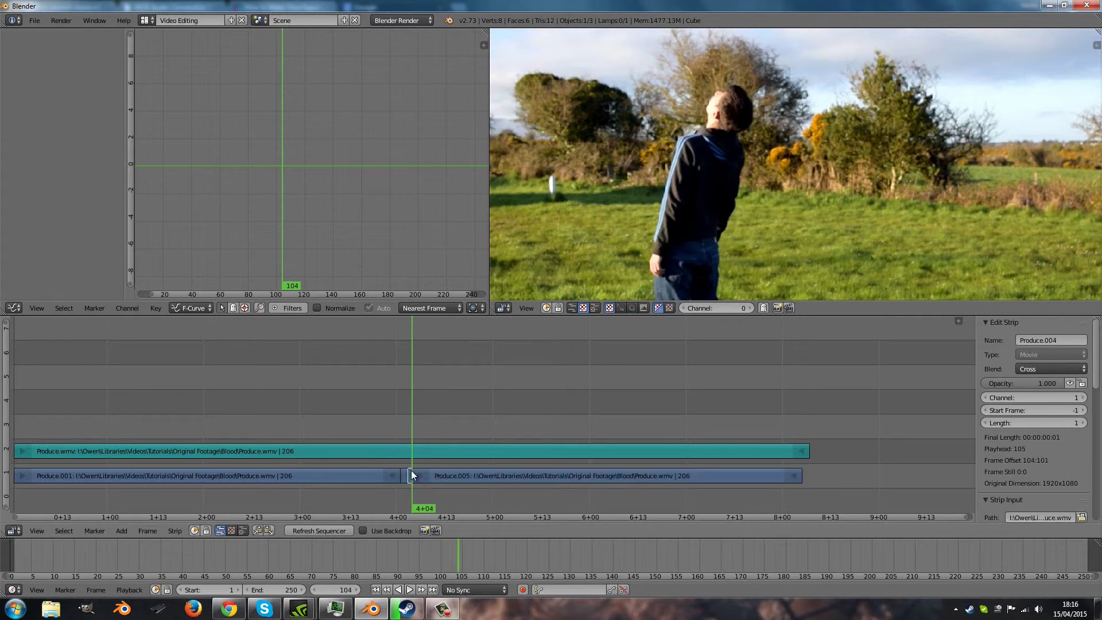
pyautogui.press('x')
pyautogui.click(411, 470)
# Step: Move Produce.005 one frame earlier to close the gap and play the edit from frame 90
pyautogui.click(464, 470)
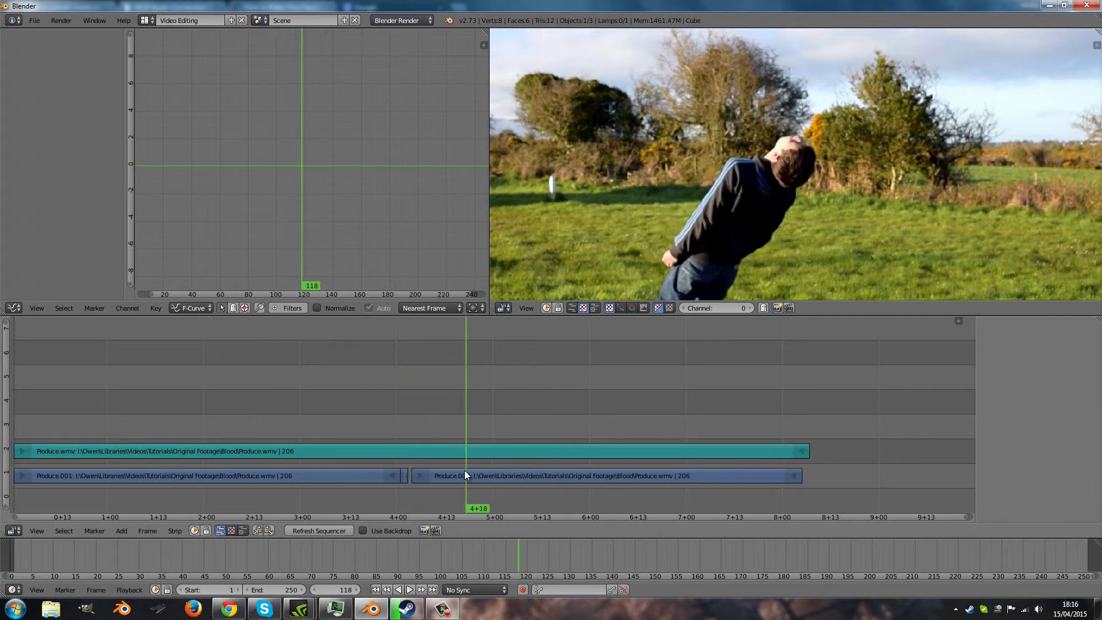
pyautogui.rightClick(465, 472)
pyautogui.press('g')
pyautogui.click(462, 475)
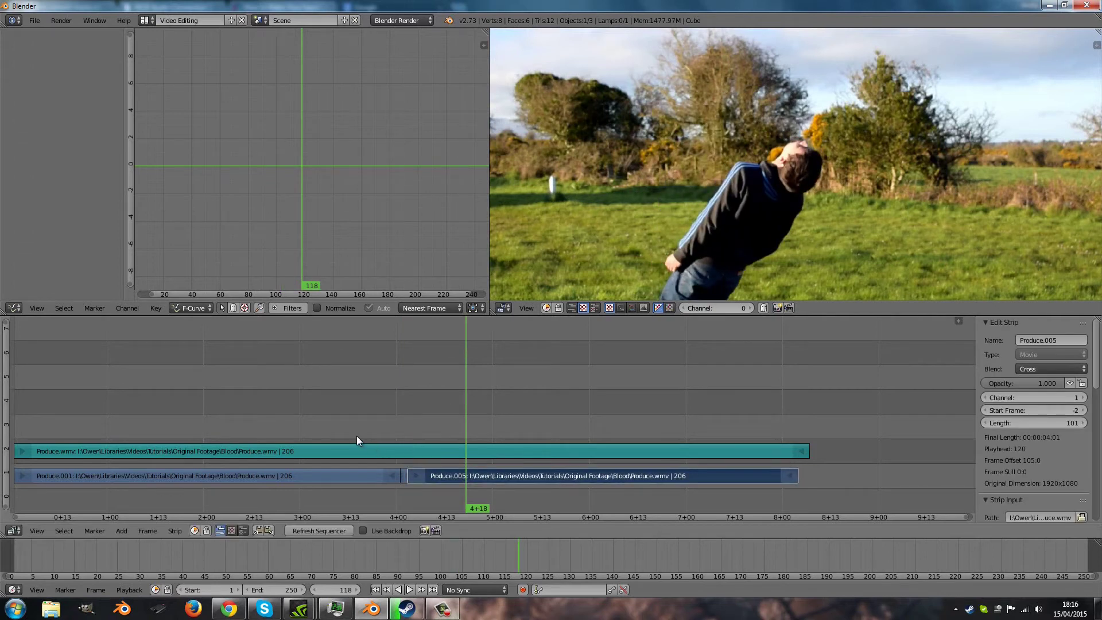
pyautogui.click(357, 438)
pyautogui.hotkey('alt', 'a')
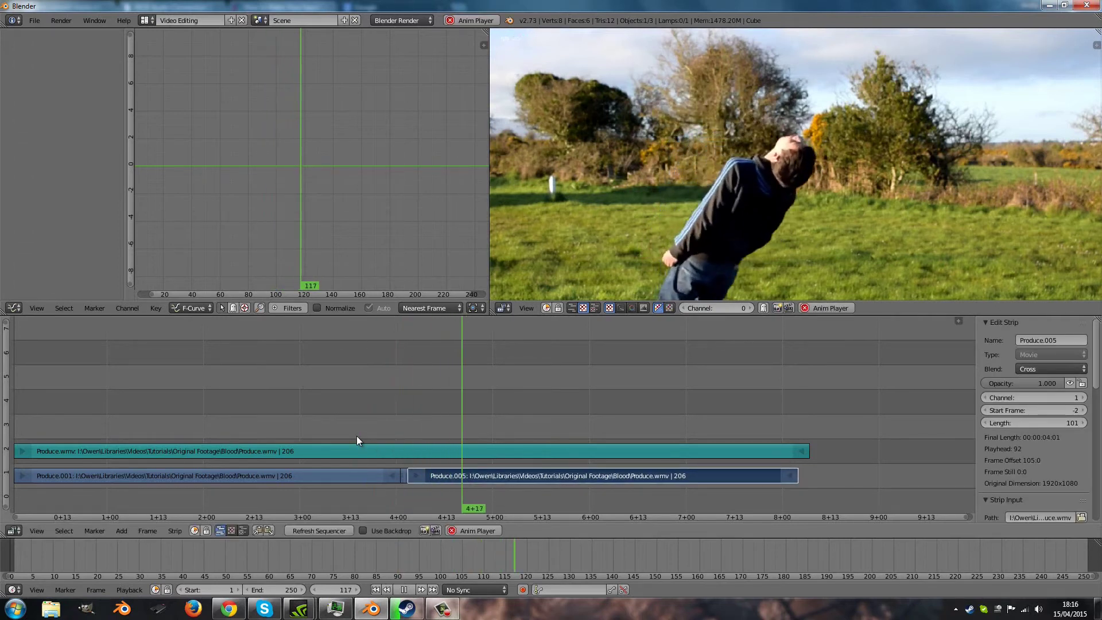
# Step: Stop playback, erase the original Produce.wmv sound strip on channel 2, and return to frame 1
pyautogui.scroll(-3, 328, 401)
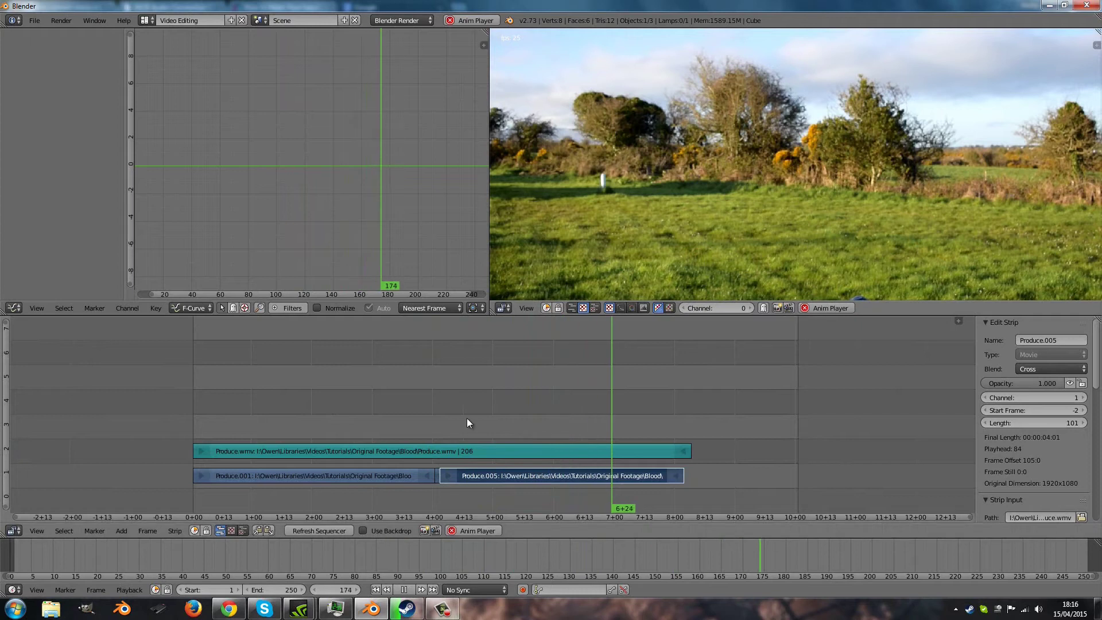
pyautogui.hotkey('alt', 'a')
pyautogui.click(415, 428)
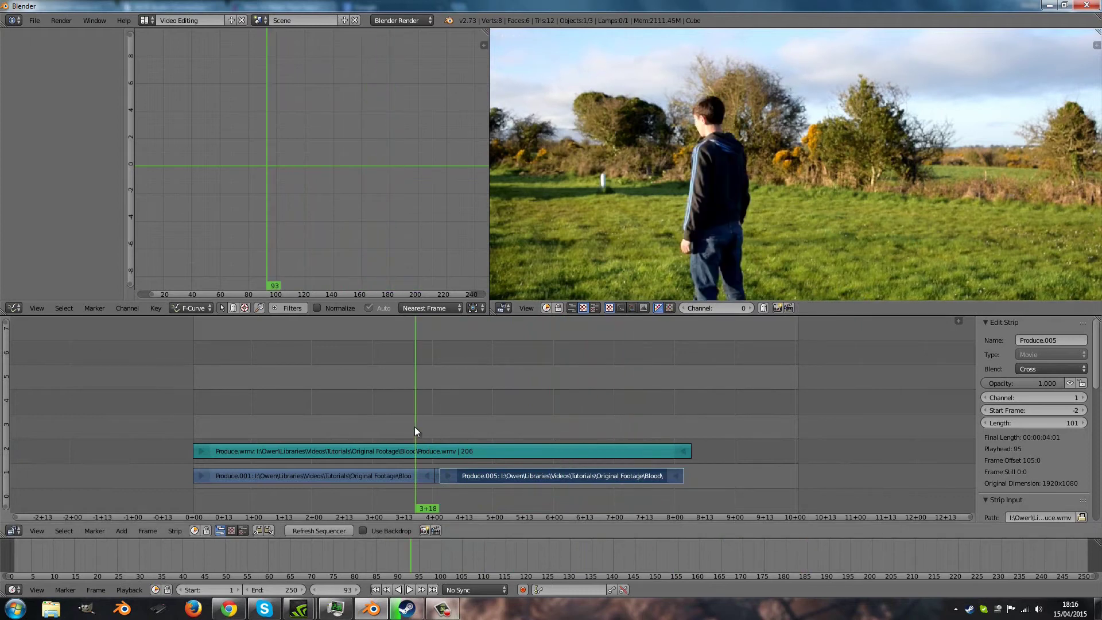
pyautogui.rightClick(450, 451)
pyautogui.press('x')
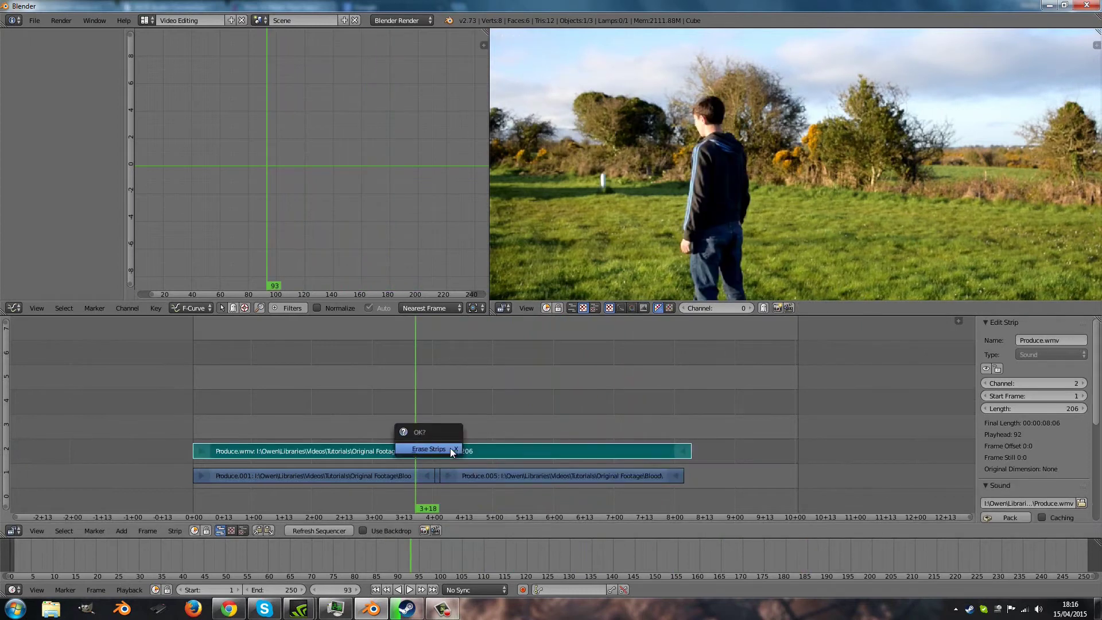
pyautogui.click(450, 448)
pyautogui.click(319, 437)
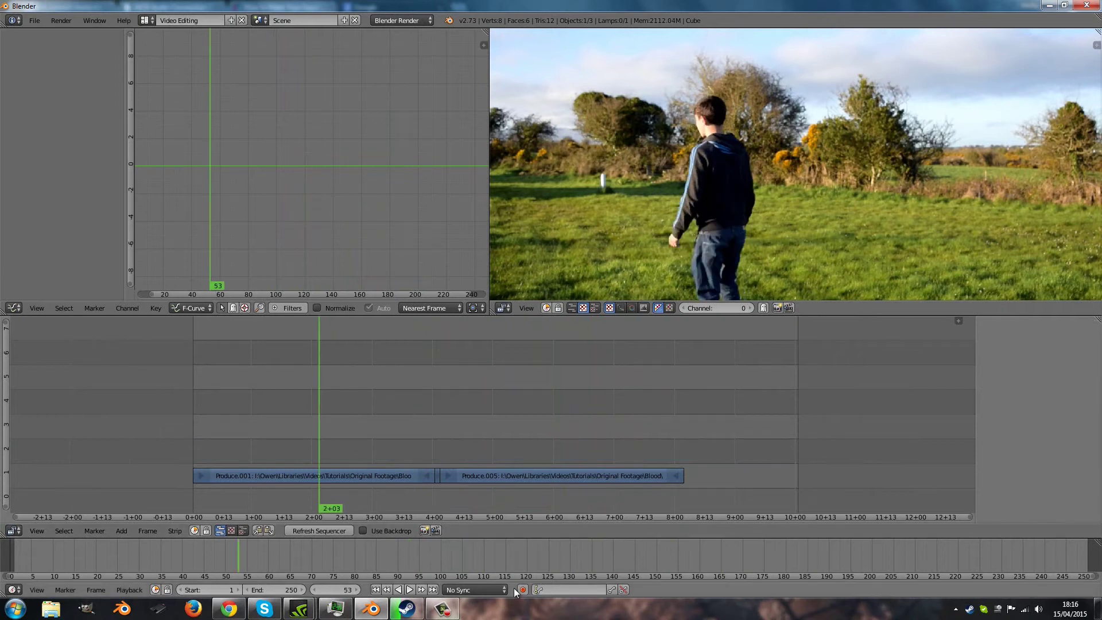
pyautogui.click(387, 590)
pyautogui.click(376, 589)
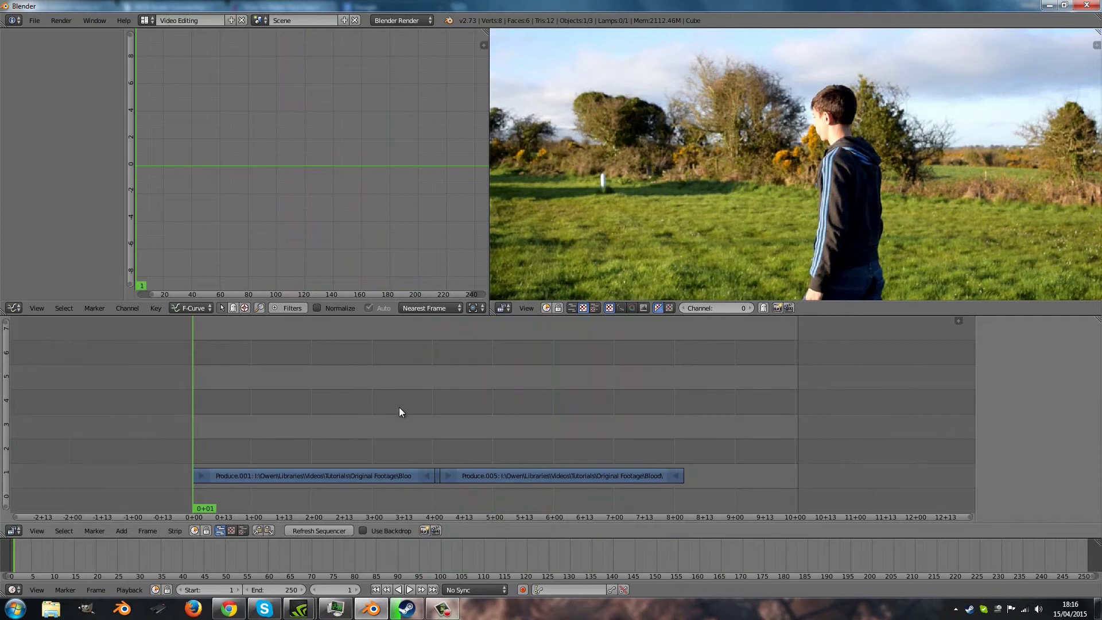
pyautogui.hotkey('shift', 'a')
# Step: Add 'Morning In The Forest _ Ambience _ HD.mp3' from Downloads as a sound strip
pyautogui.click(394, 430)
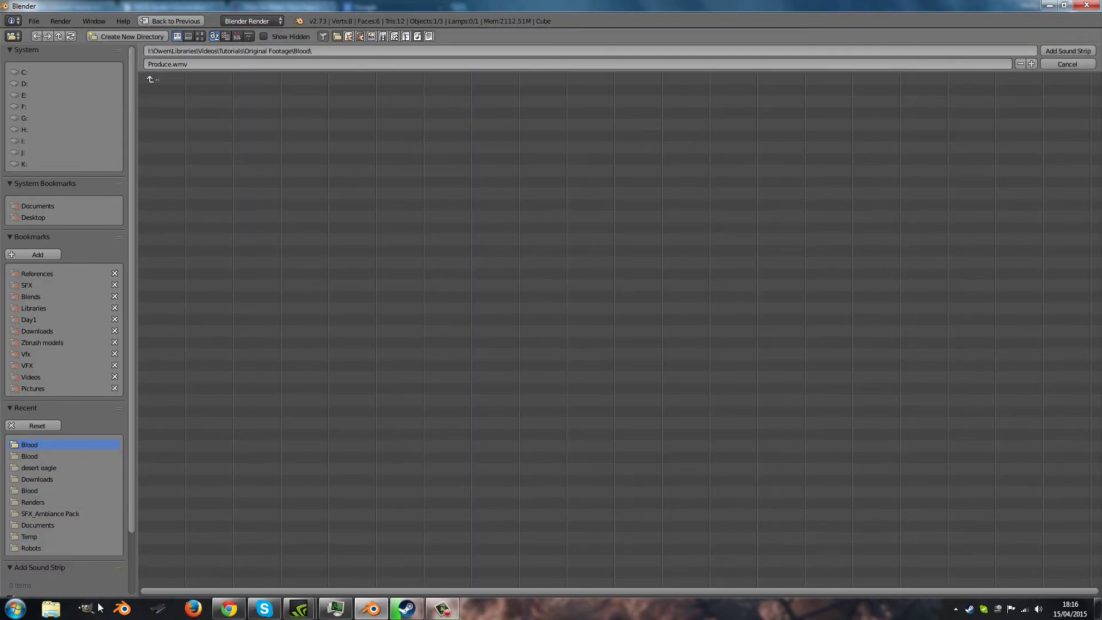
pyautogui.click(42, 480)
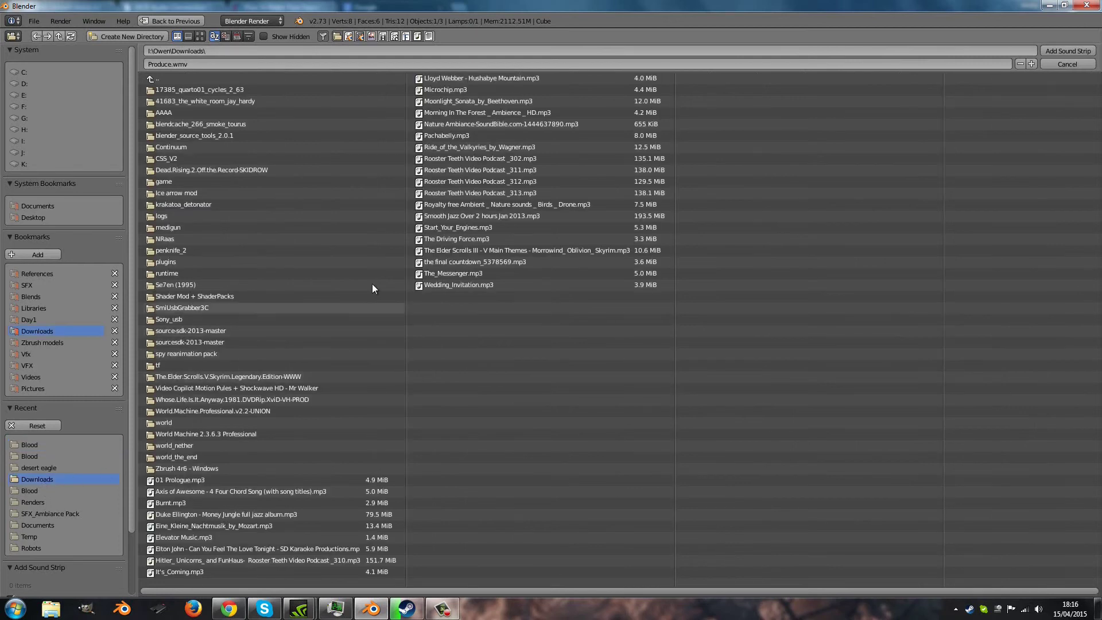
pyautogui.click(486, 113)
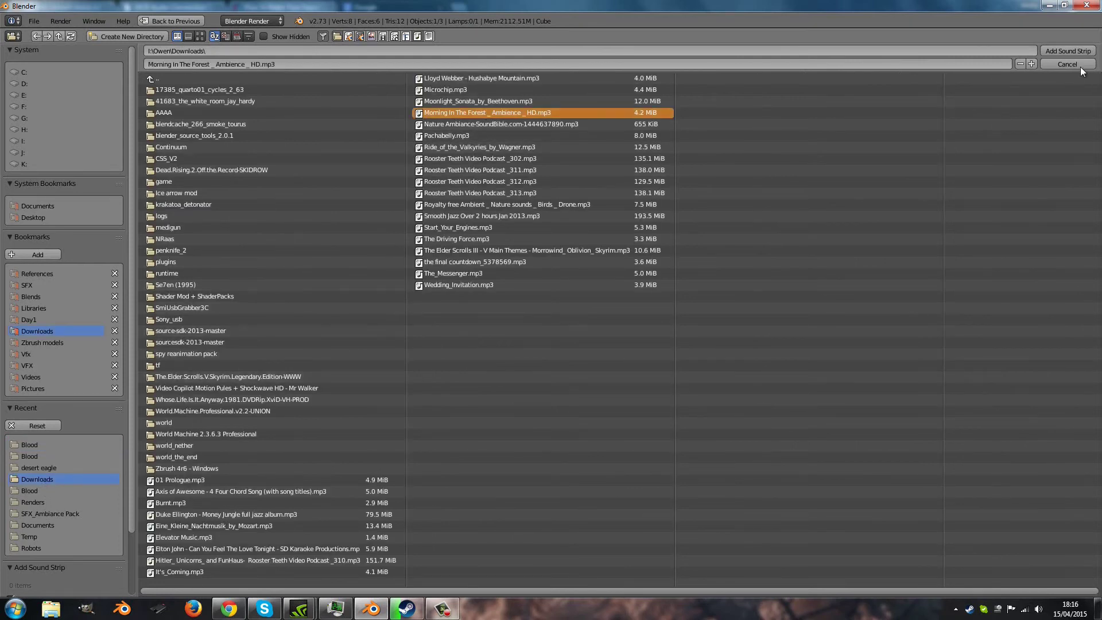
pyautogui.click(1081, 53)
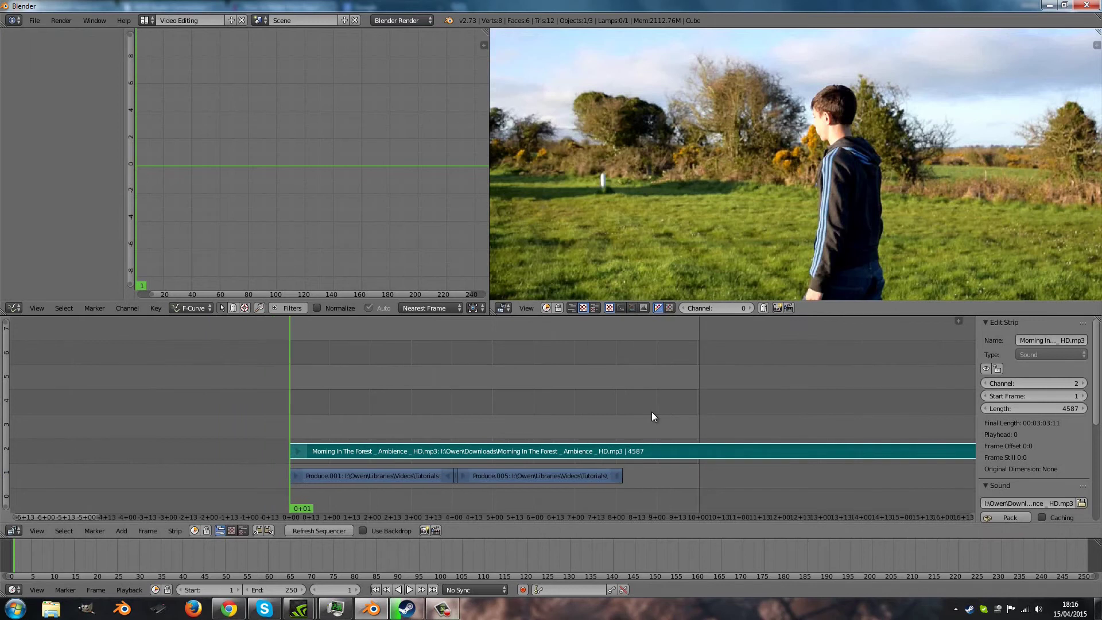
# Step: Slide the ambience strip to start at frame -545 so it spans the footage, then preview
pyautogui.scroll(-3, 660, 413)
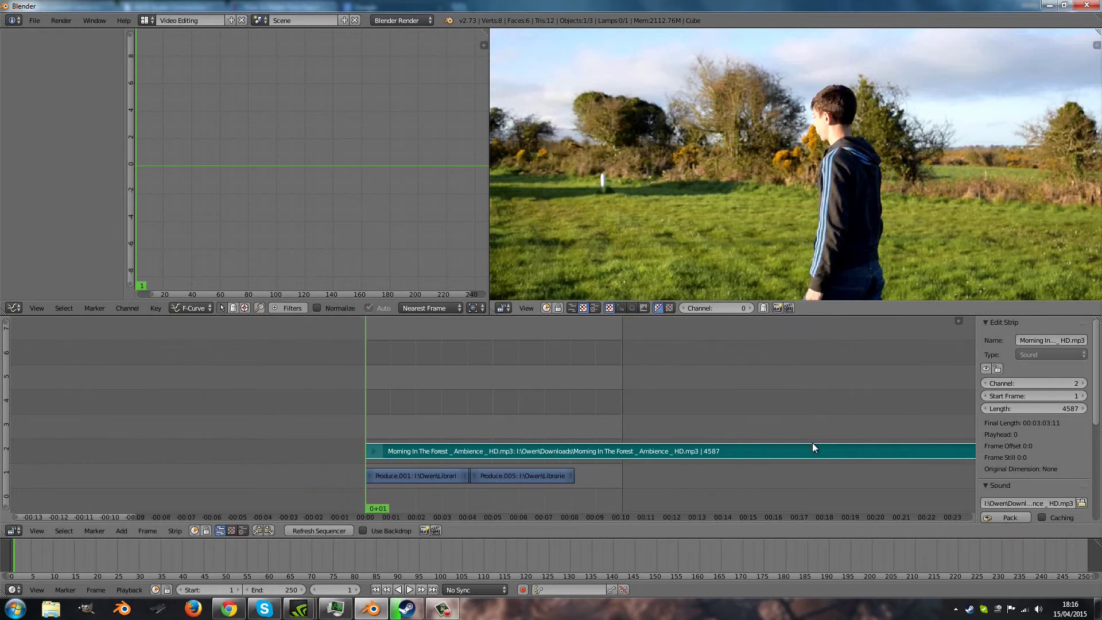
pyautogui.press('g')
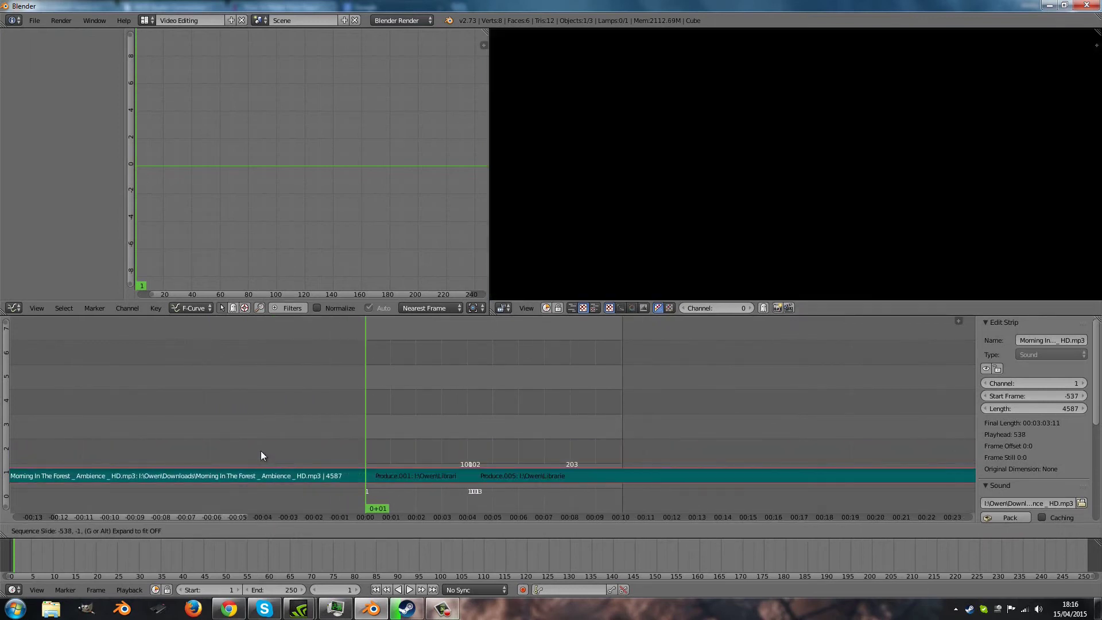
pyautogui.click(252, 439)
pyautogui.scroll(1, 494, 447)
pyautogui.scroll(5, 487, 441)
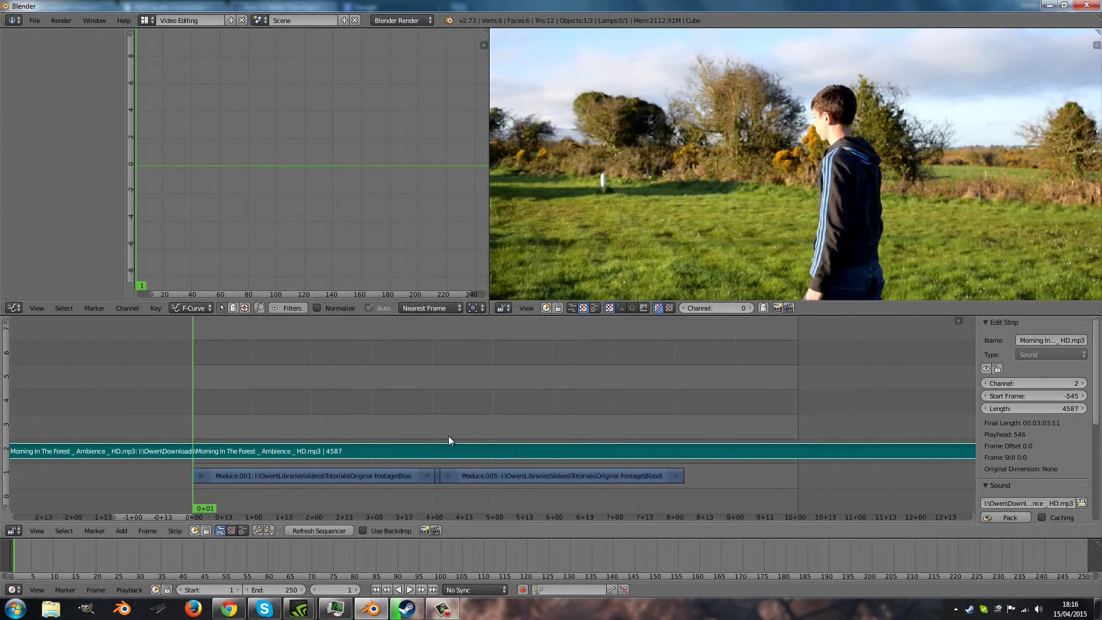
pyautogui.hotkey('alt', 'a')
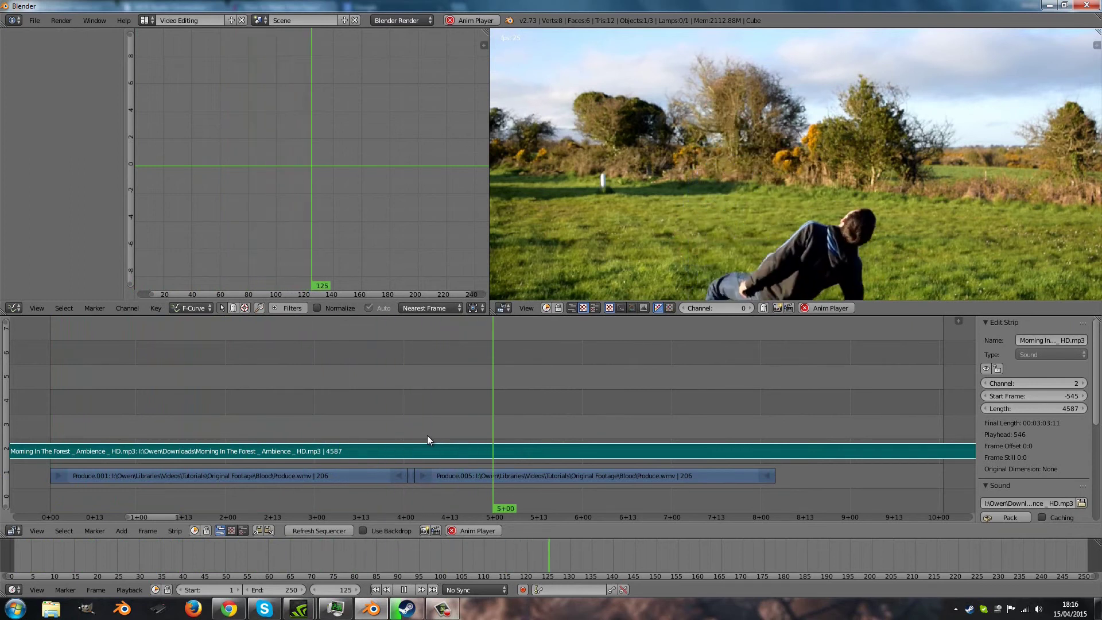
pyautogui.hotkey('alt', 'a')
pyautogui.moveTo(380, 427); pyautogui.dragTo(401, 429)
# Step: Add weap_deserteagle_slmn_2.wav as a gunshot sound strip at frame 99 and preview it
pyautogui.hotkey('shift', 'a')
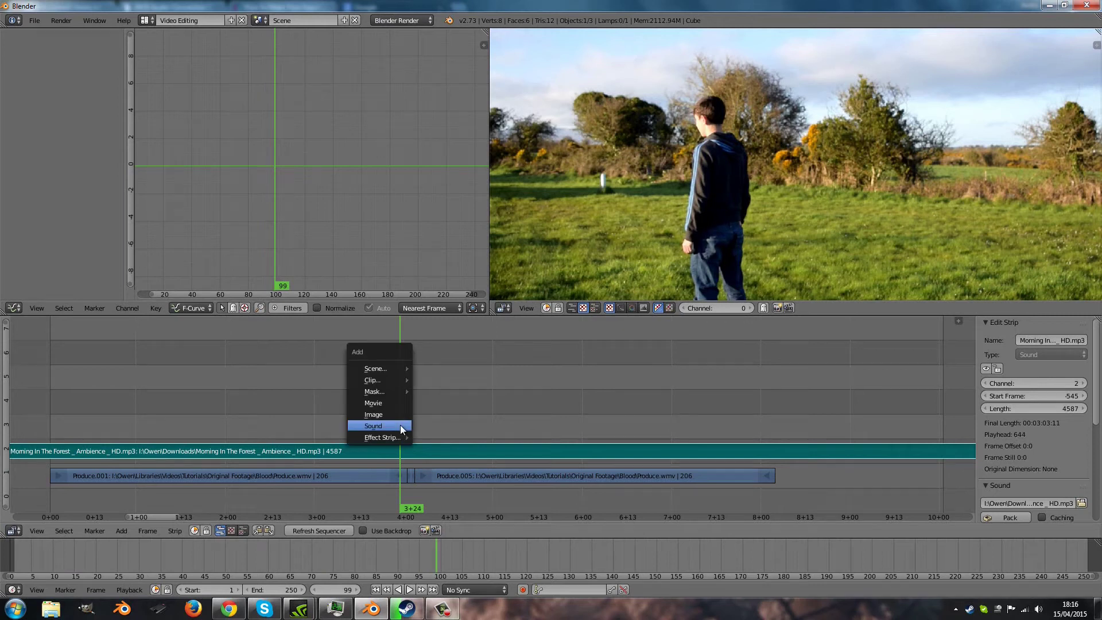
pyautogui.click(399, 426)
pyautogui.click(37, 479)
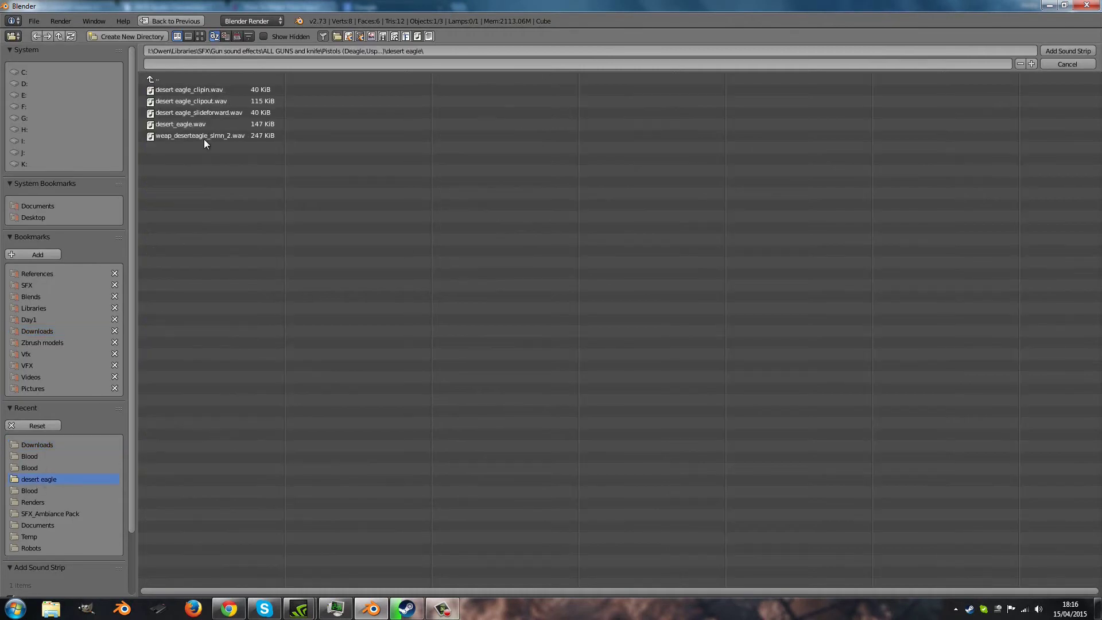
pyautogui.click(202, 137)
pyautogui.click(1053, 51)
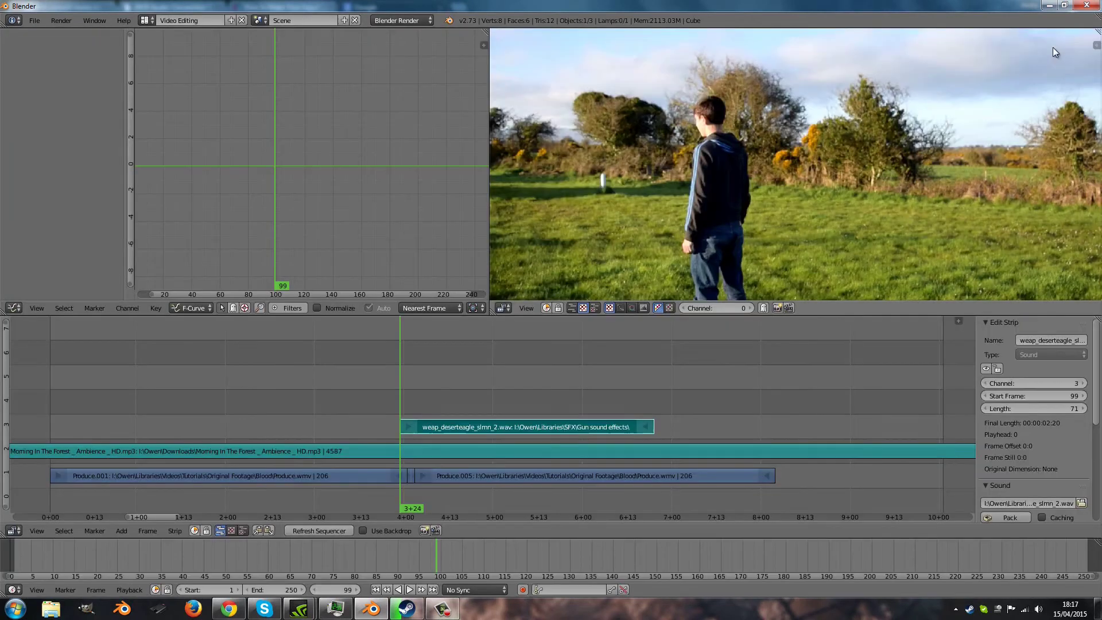
pyautogui.hotkey('alt', 'a')
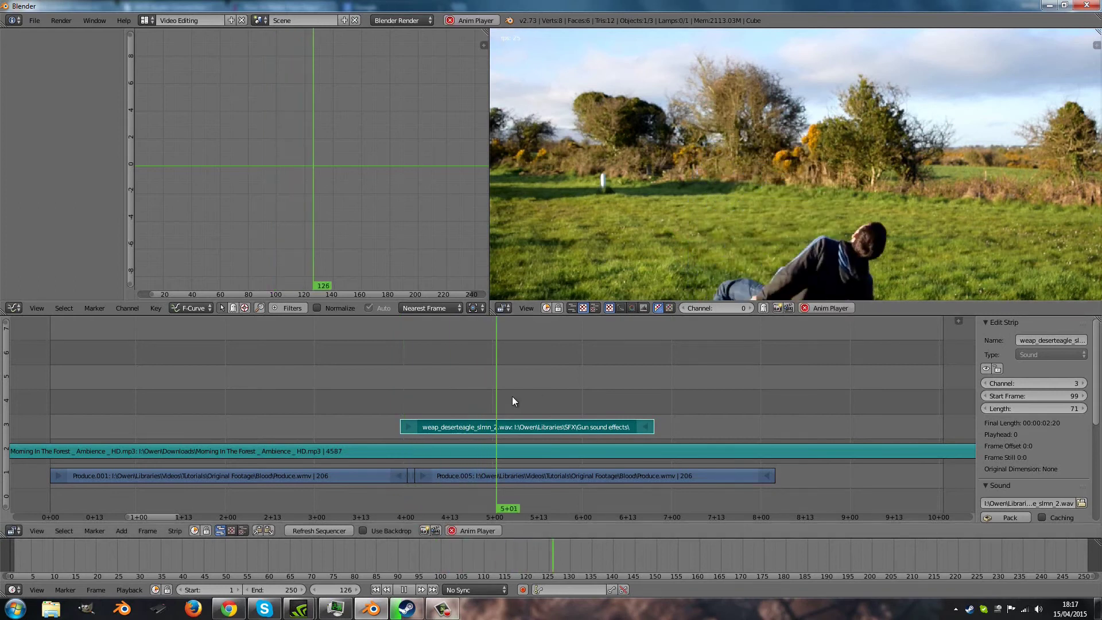
pyautogui.hotkey('alt', 'a')
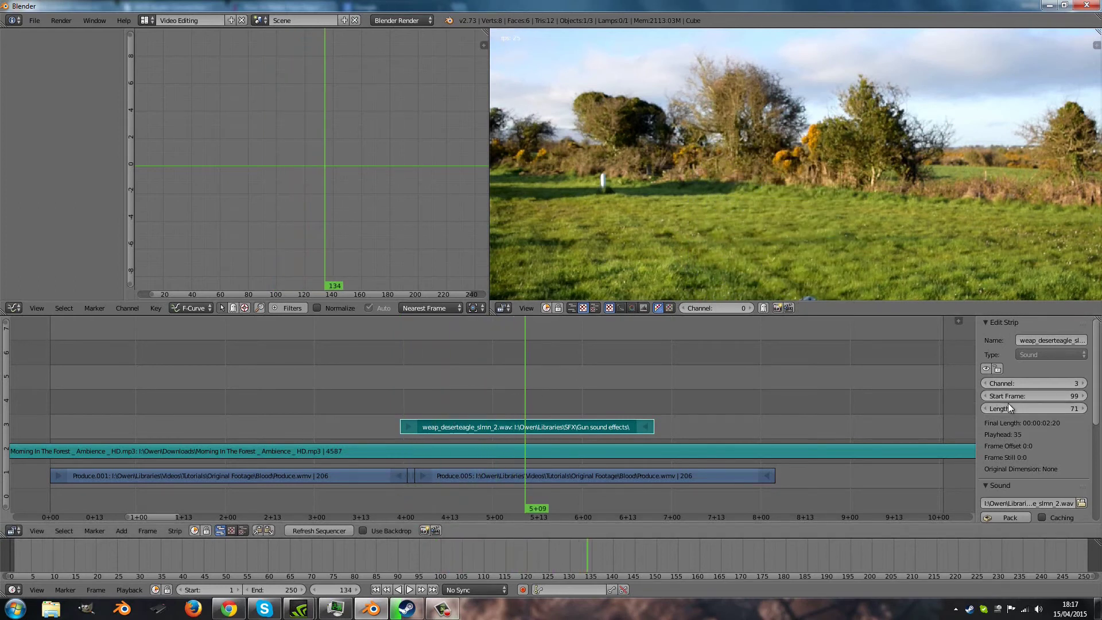
# Step: Lower the gunshot strip's volume to 0.8 and play it back from frame 97
pyautogui.scroll(-5, 1007, 403)
pyautogui.doubleClick(1028, 408)
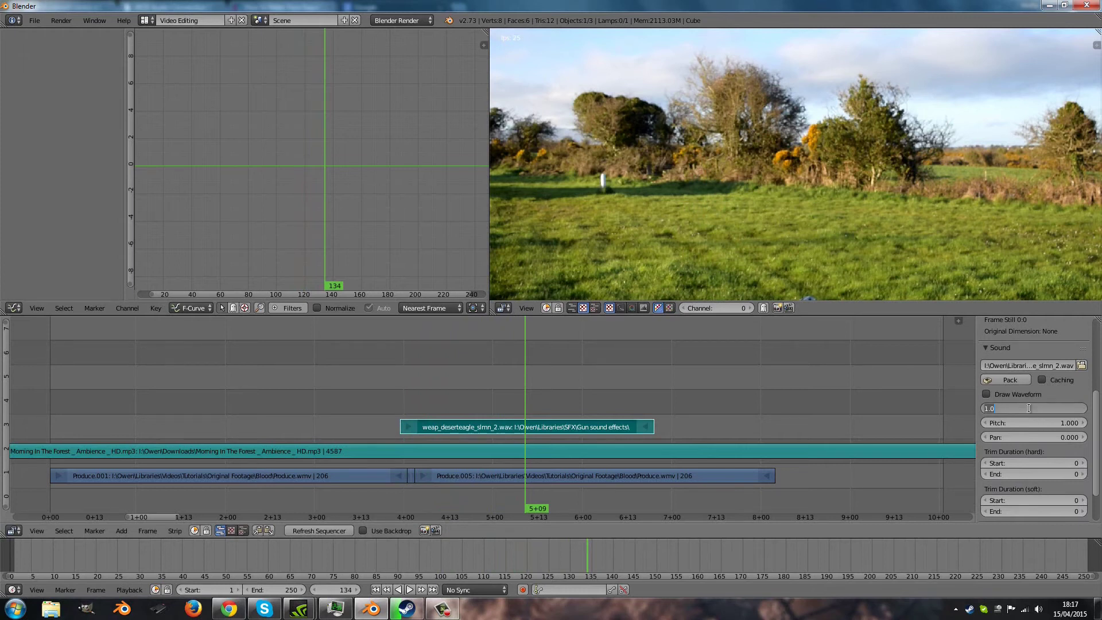
pyautogui.press('BackSpace')
pyautogui.press('Return')
pyautogui.click(394, 398)
pyautogui.hotkey('alt', 'a')
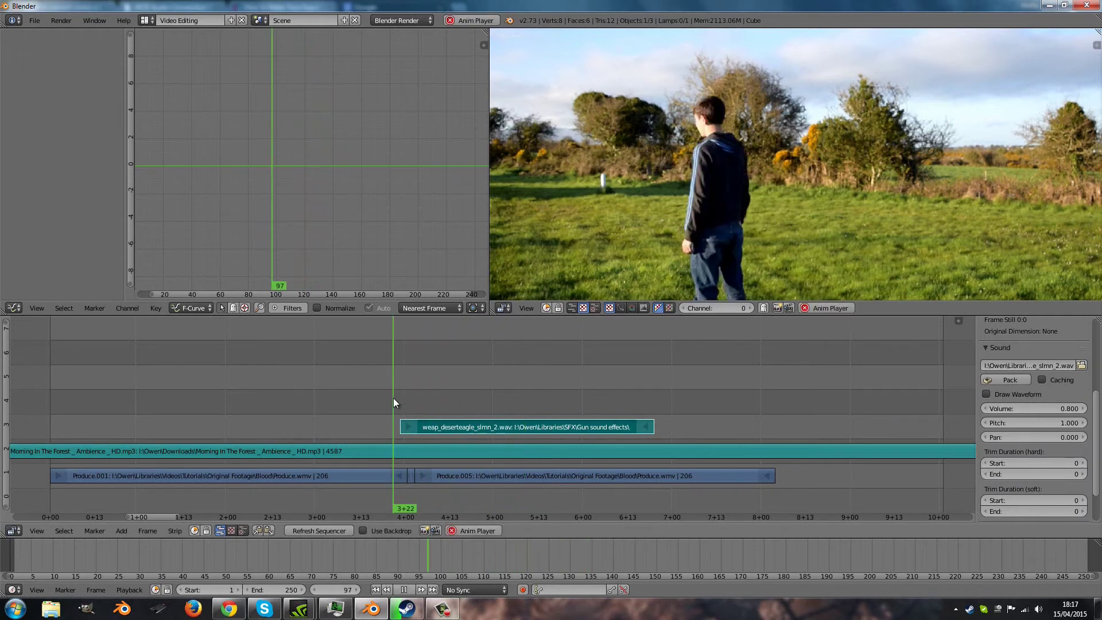
pyautogui.moveTo(396, 409); pyautogui.dragTo(403, 407)
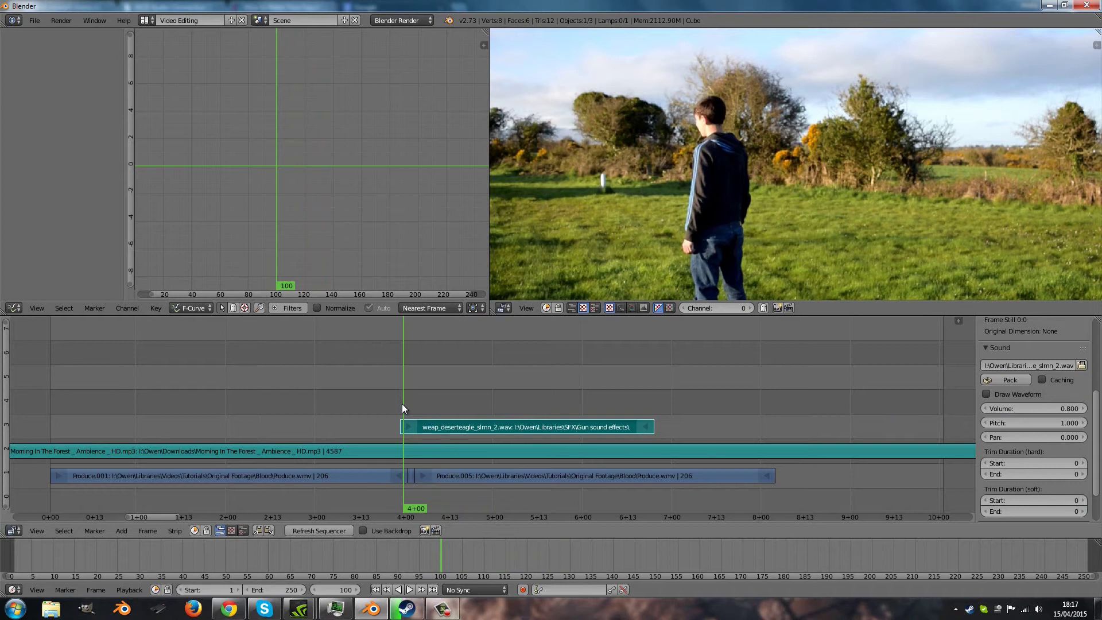
# Step: Shift the gunshot strip slightly earlier and play back to check its sync with the jolt
pyautogui.press('g')
pyautogui.click(443, 425)
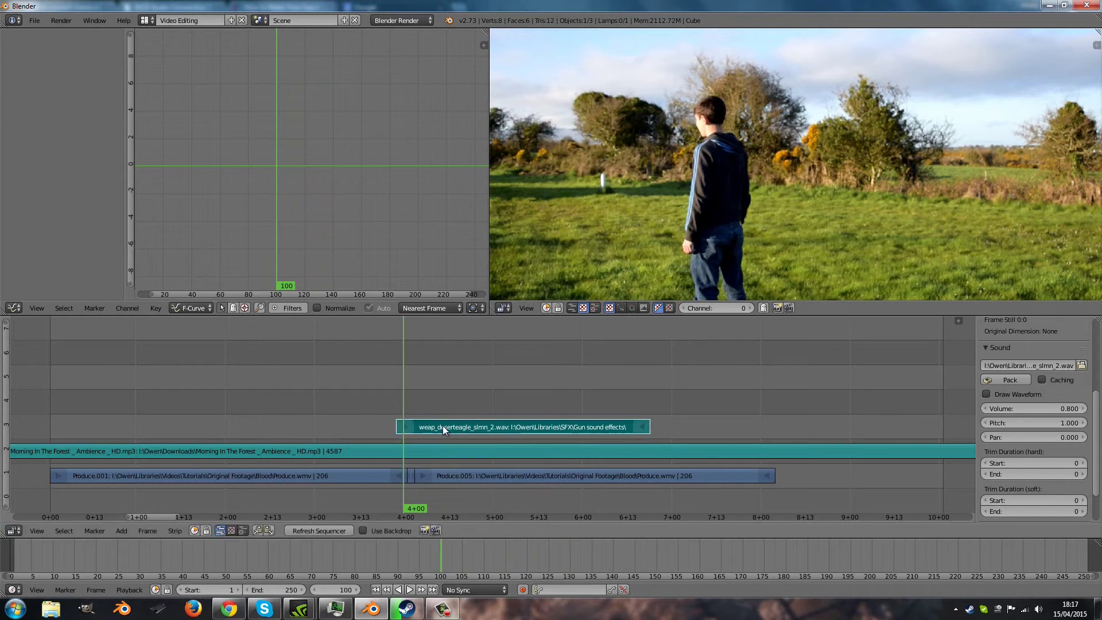
pyautogui.click(353, 395)
pyautogui.hotkey('alt', 'a')
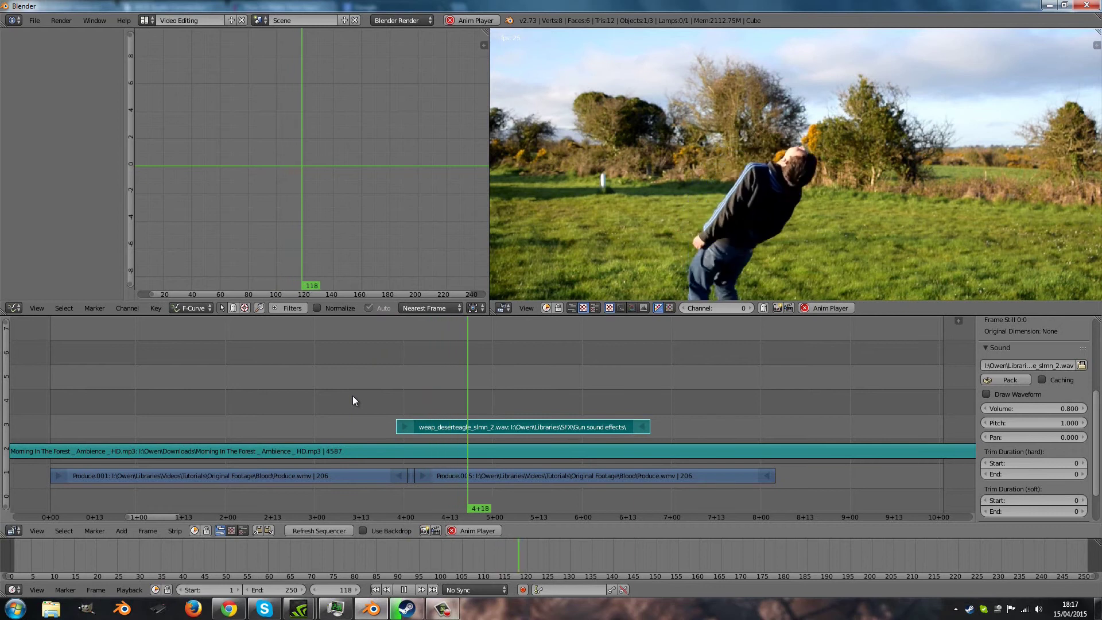
pyautogui.hotkey('alt', 'a')
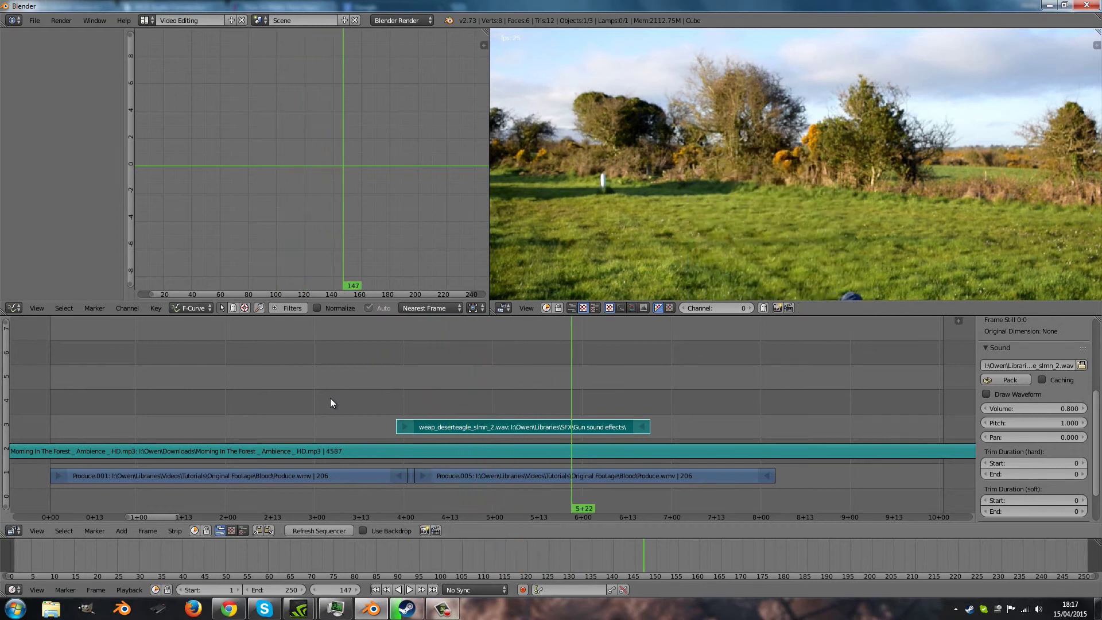
pyautogui.click(289, 425)
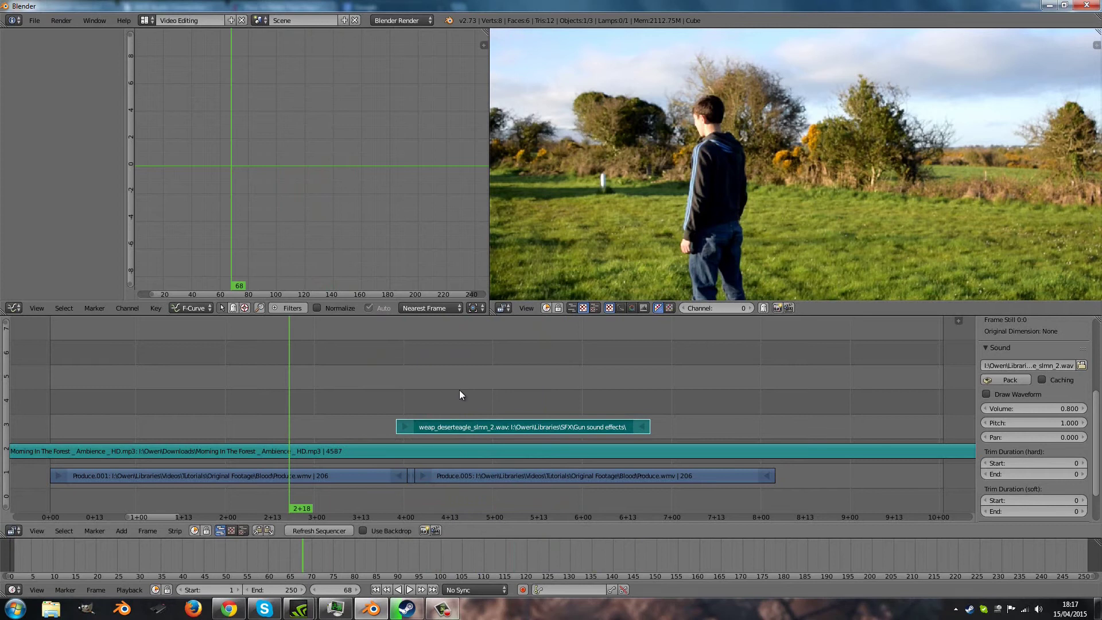
# Step: Add desert eagle_clipin.wav, desert eagle_clipout.wav and desert eagle_slideforward.wav as sound strips
pyautogui.hotkey('shift', 'a')
pyautogui.click(349, 426)
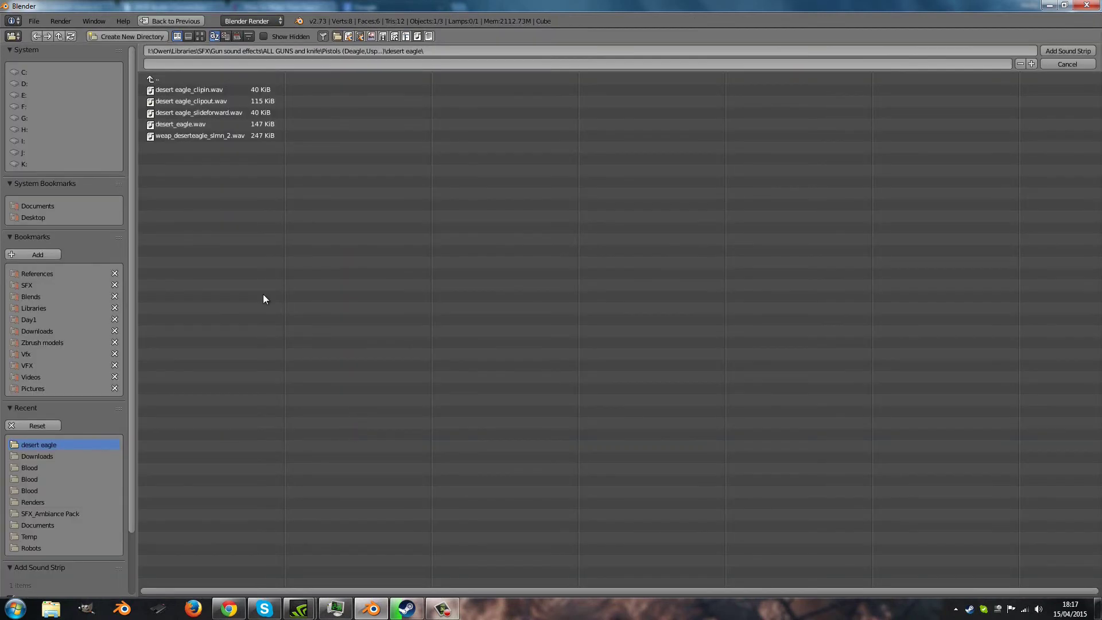
pyautogui.click(219, 89)
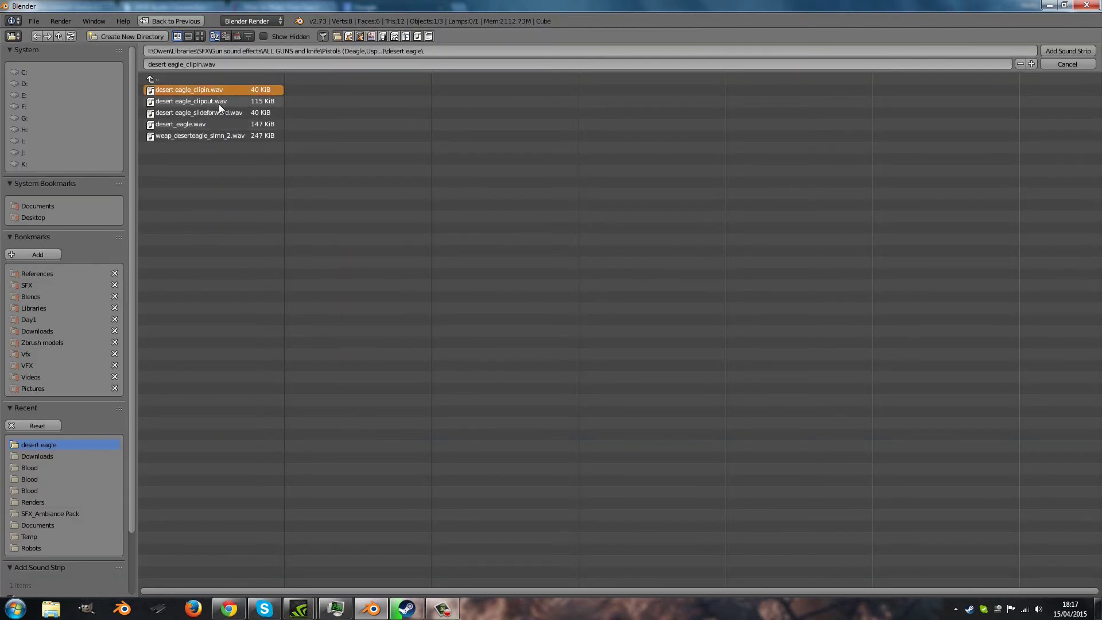
pyautogui.keyDown('shift'); pyautogui.click(218, 102); pyautogui.keyUp('shift')
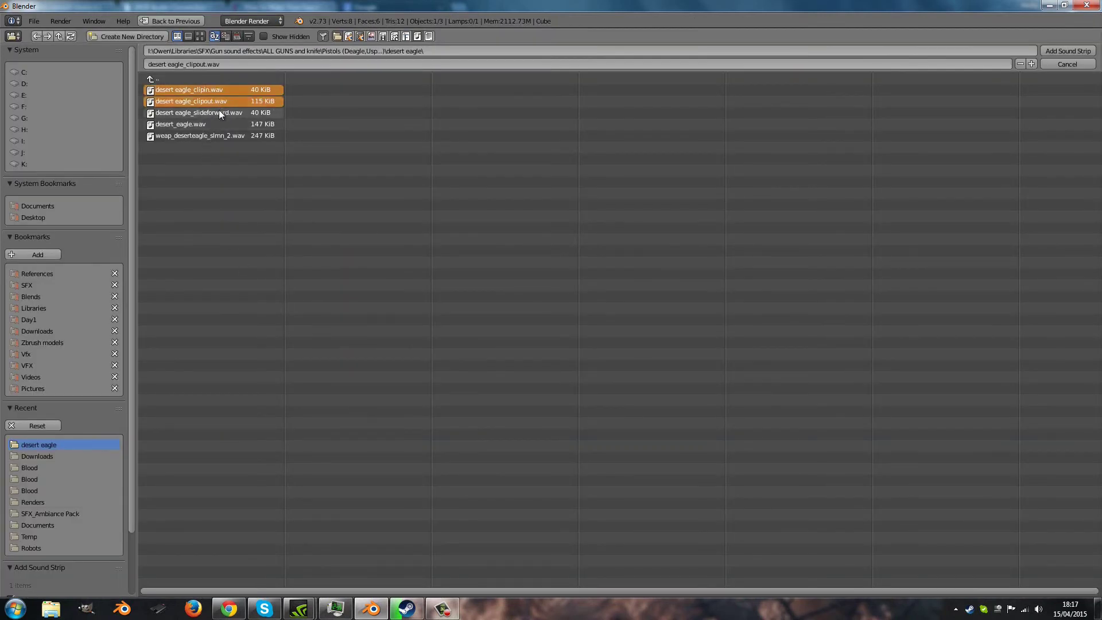
pyautogui.keyDown('shift'); pyautogui.click(218, 113); pyautogui.keyUp('shift')
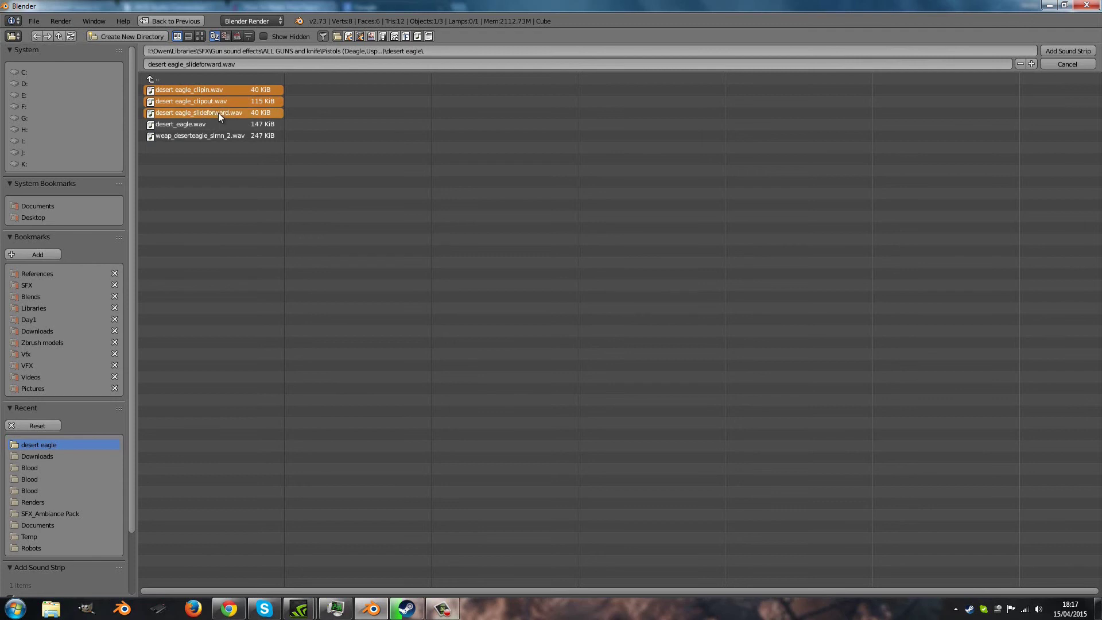
pyautogui.click(1068, 51)
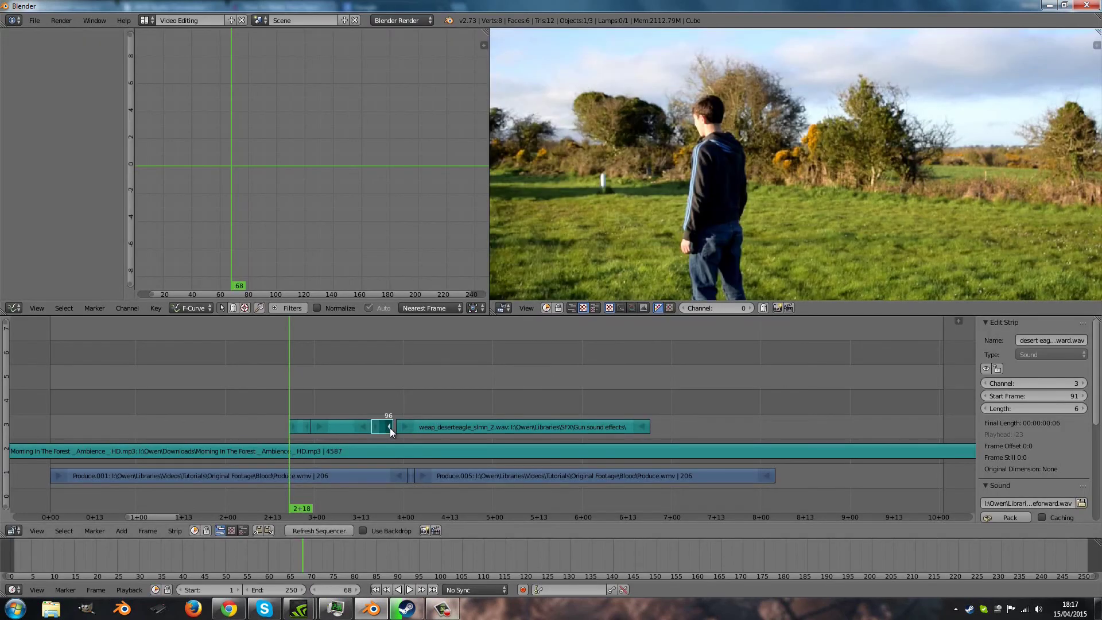
# Step: Move the slide-forward sound to frame 54 and play the reload sequence from frame 37
pyautogui.moveTo(380, 425); pyautogui.dragTo(233, 429, button='right')
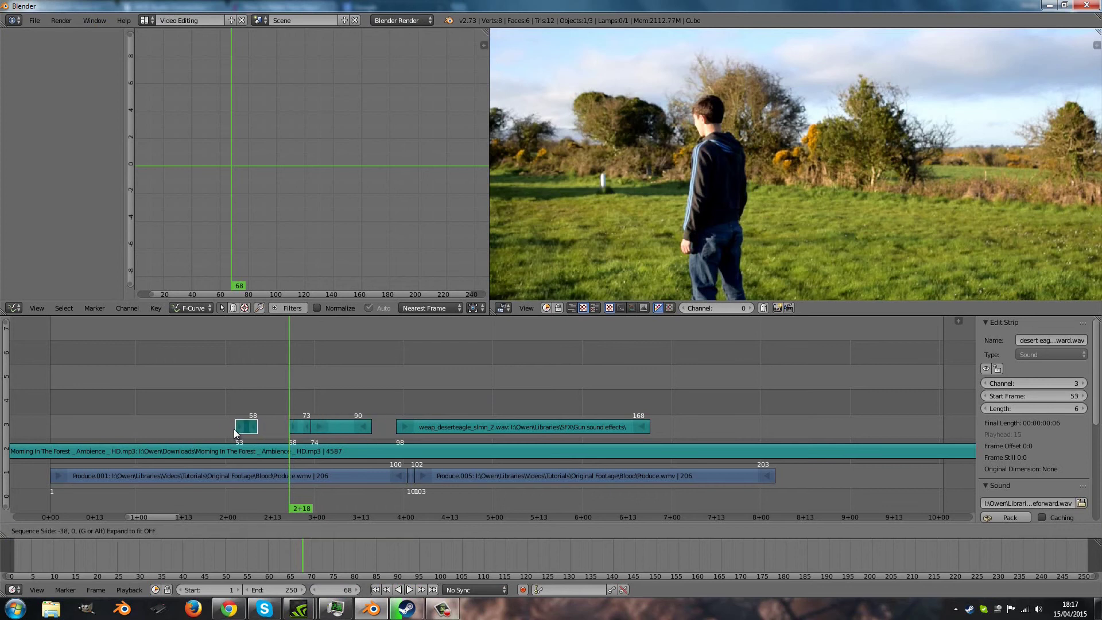
pyautogui.click(249, 426)
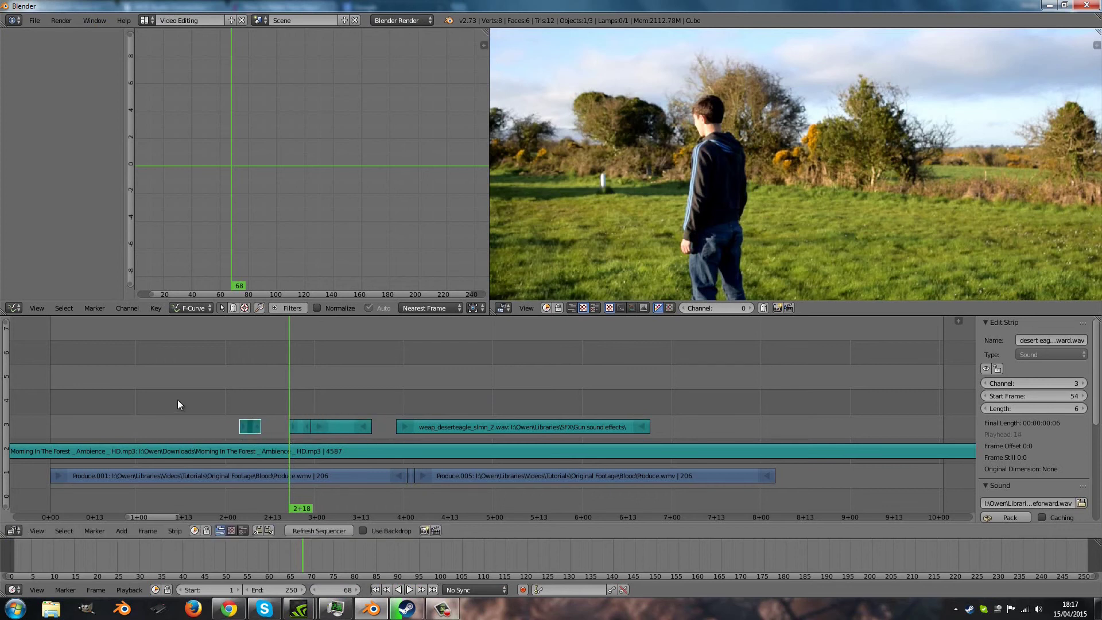
pyautogui.click(178, 401)
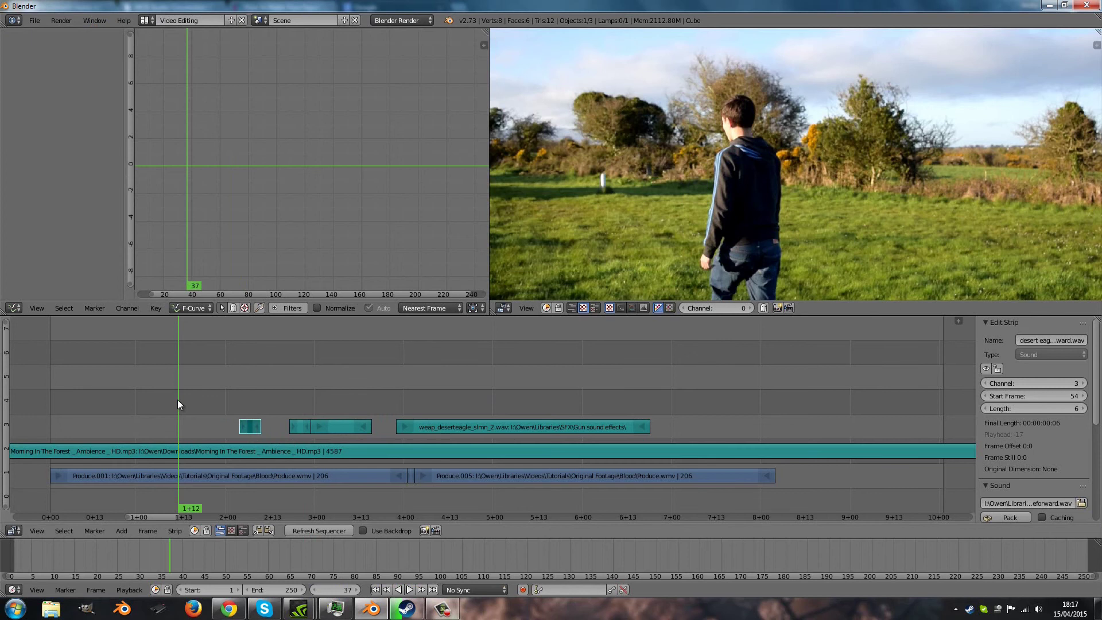
pyautogui.hotkey('alt', 'a')
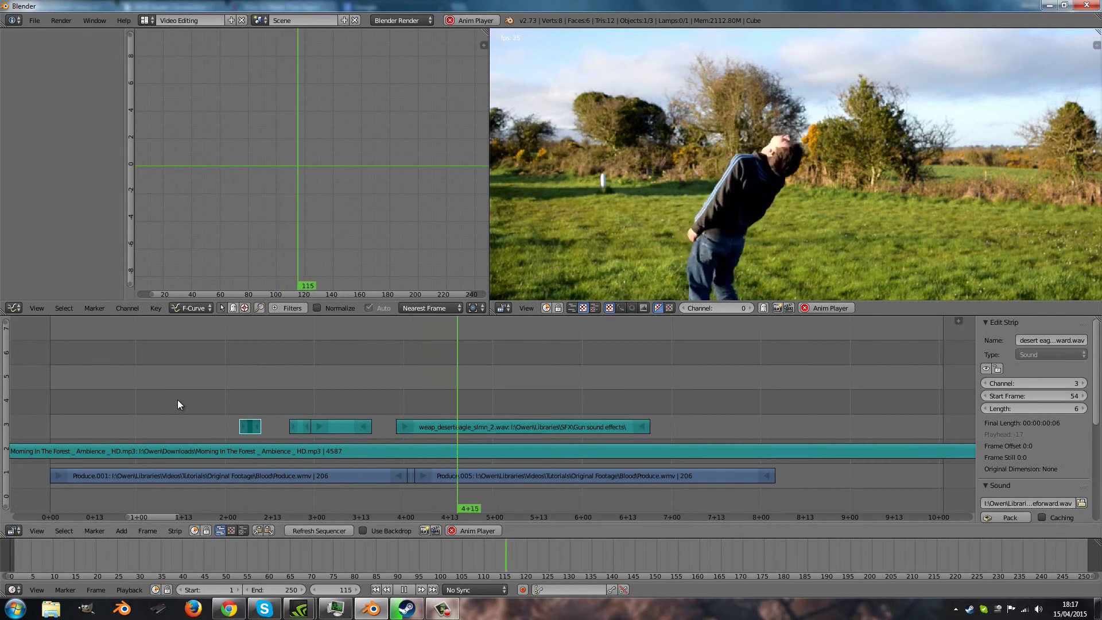
pyautogui.hotkey('alt', 'a')
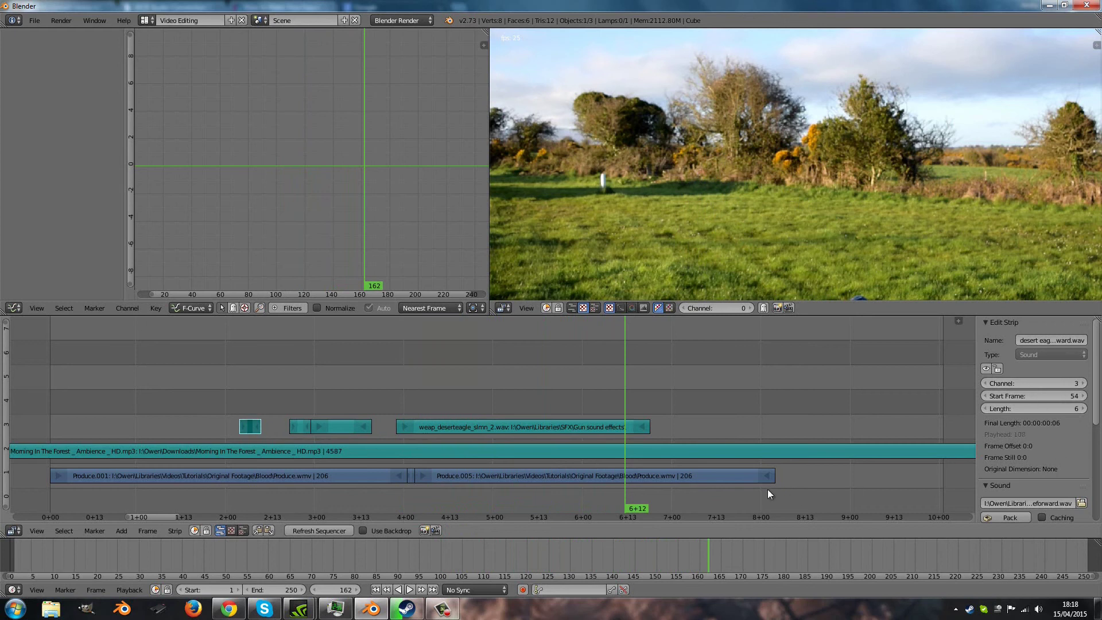
# Step: Set the slide-forward, clip-in and clip-out reload strips to volume 0.6
pyautogui.scroll(-5, 1068, 415)
pyautogui.click(1049, 433)
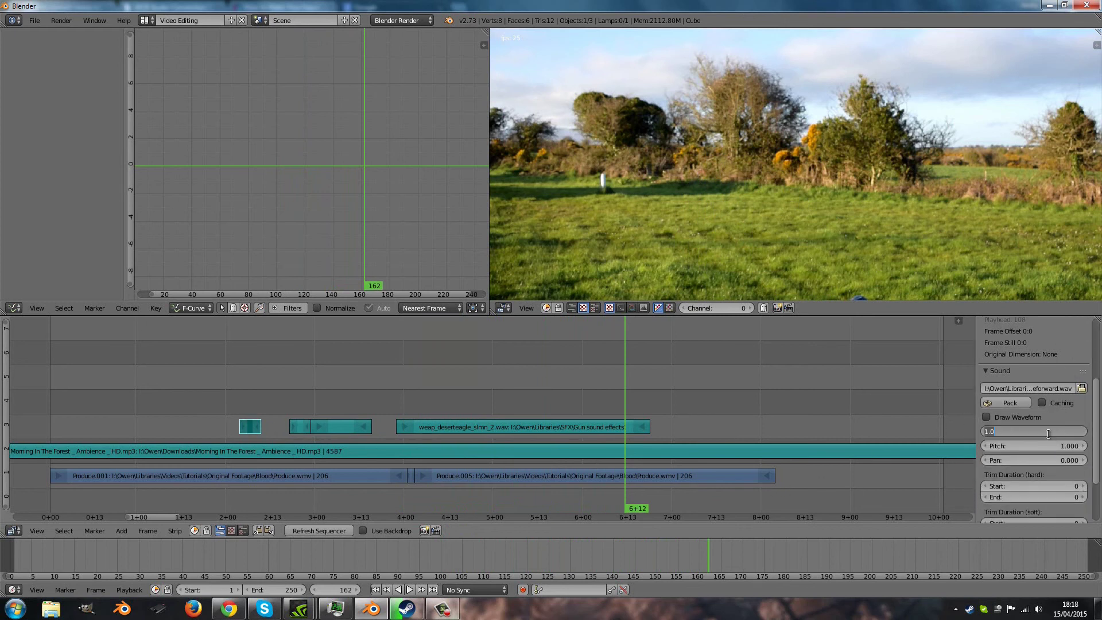
pyautogui.press('BackSpace')
pyautogui.press('Return')
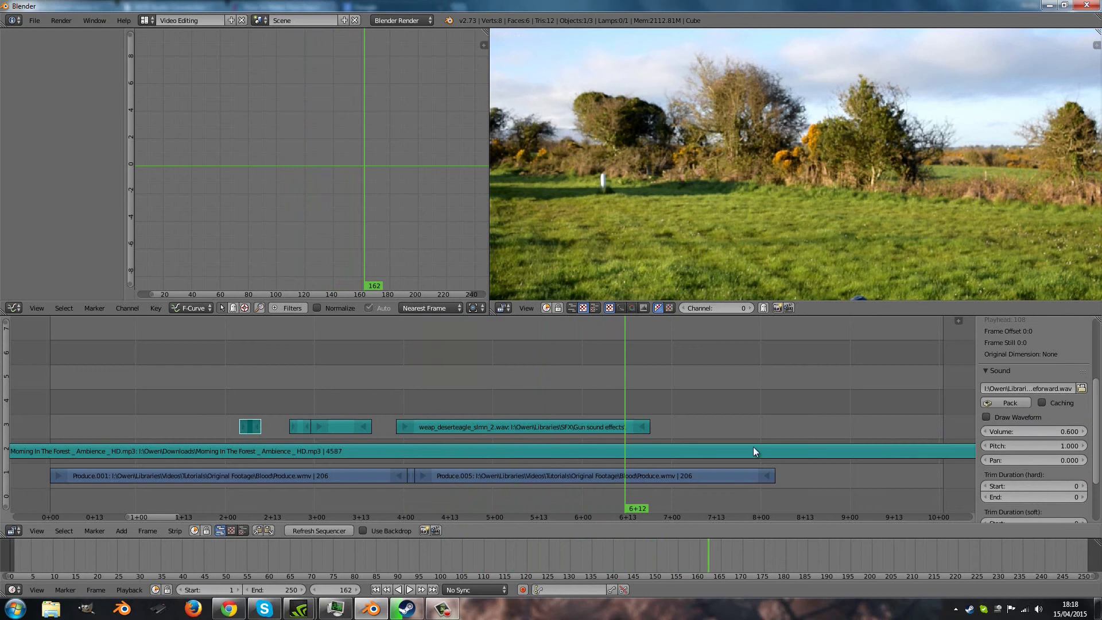
pyautogui.rightClick(295, 428)
pyautogui.click(1037, 431)
pyautogui.press('BackSpace')
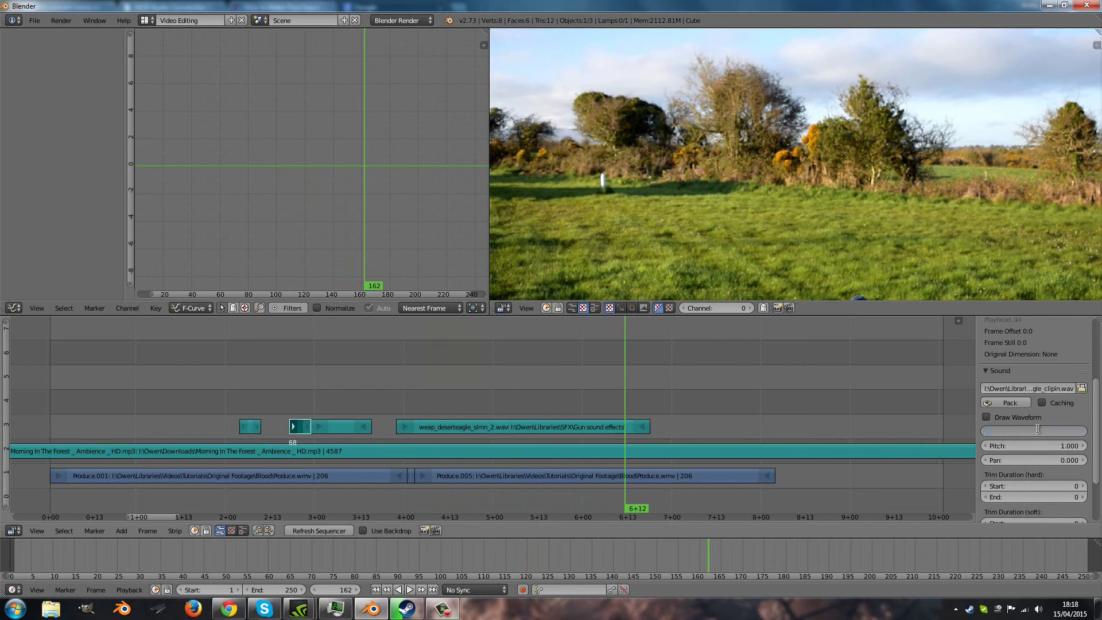
pyautogui.press('Return')
pyautogui.rightClick(328, 430)
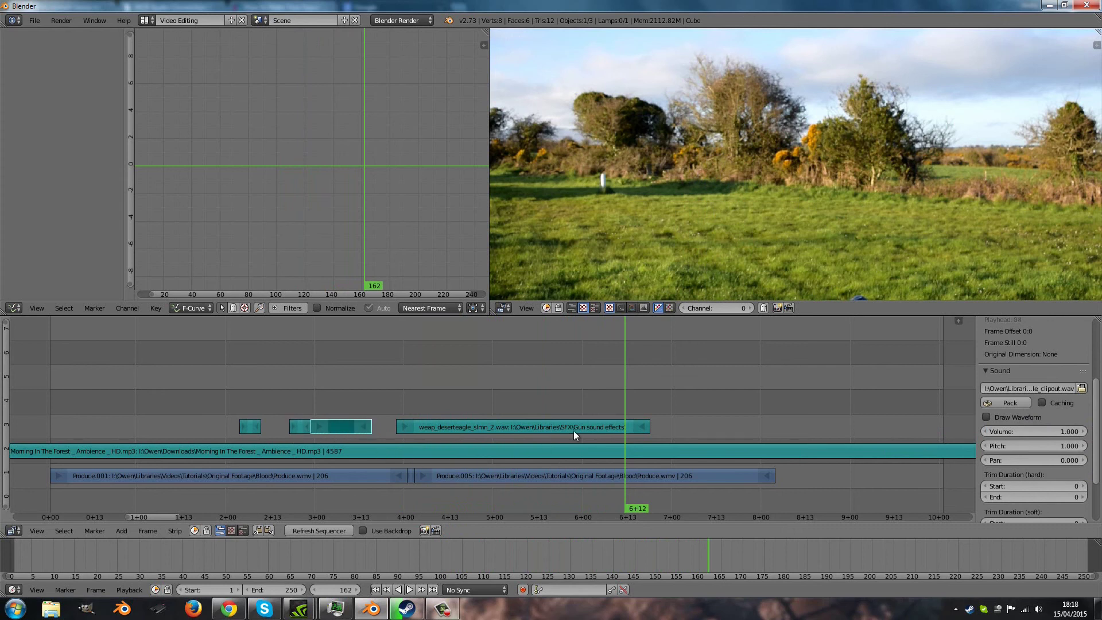
pyautogui.click(1056, 428)
pyautogui.press('BackSpace')
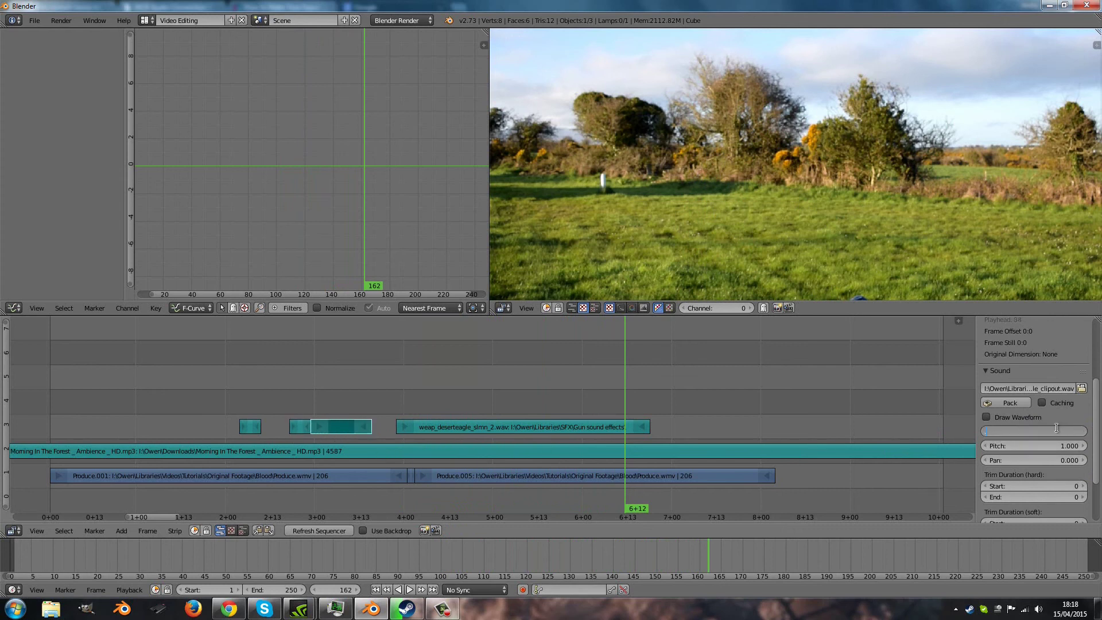
pyautogui.press('Return')
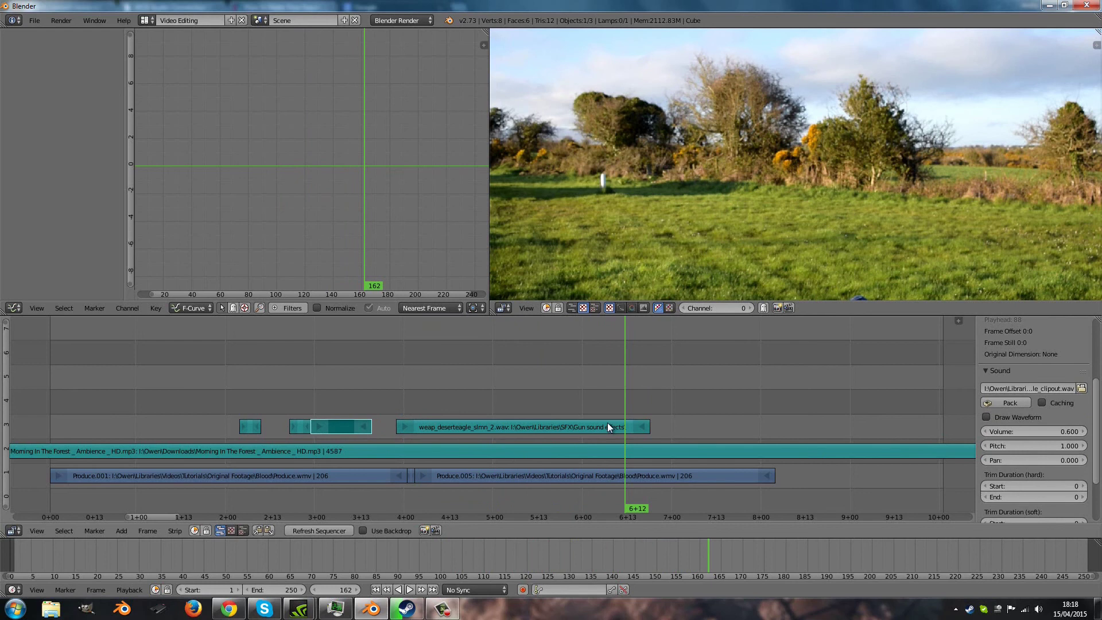
# Step: Raise the weap_deserteagle gunshot strip's volume from 0.8 to 1.0 and play back the edit
pyautogui.rightClick(591, 429)
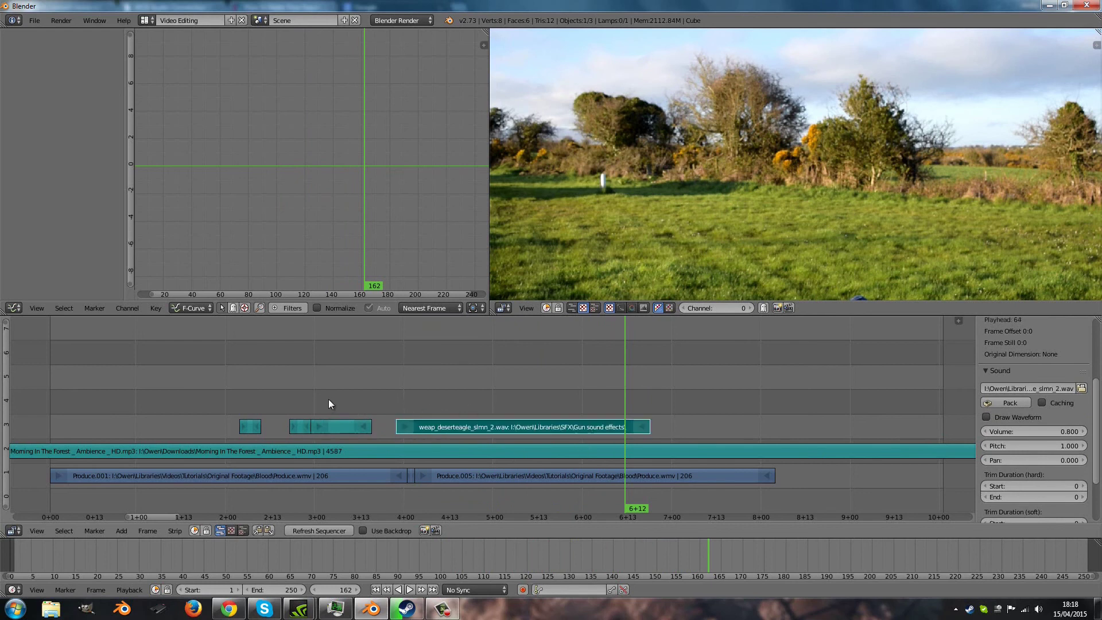
pyautogui.click(228, 408)
pyautogui.hotkey('alt', 'a')
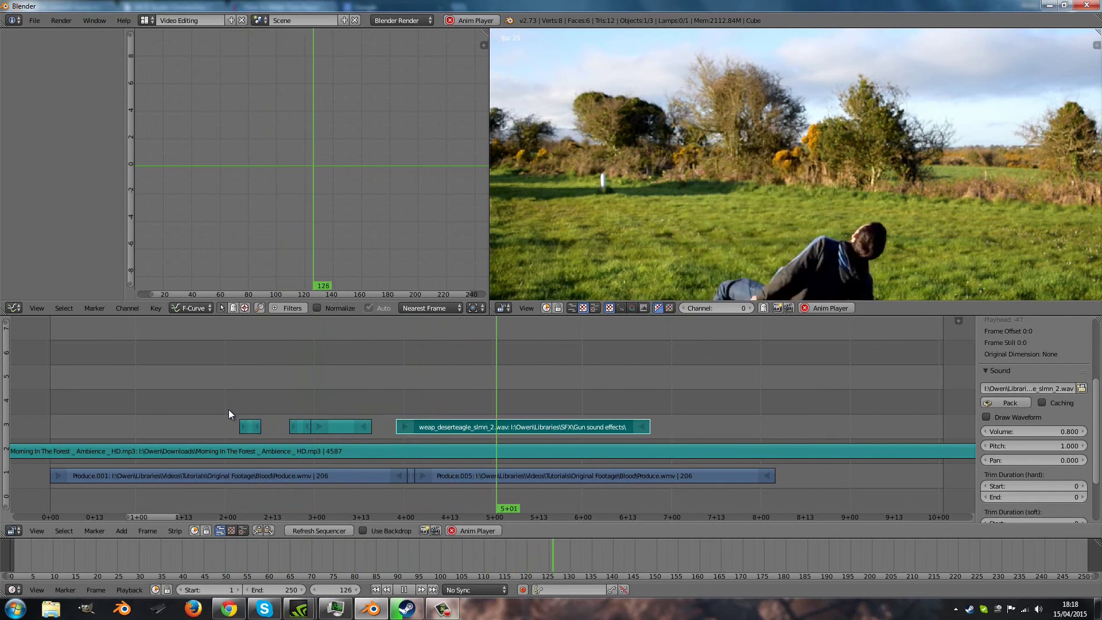
pyautogui.hotkey('alt', 'a')
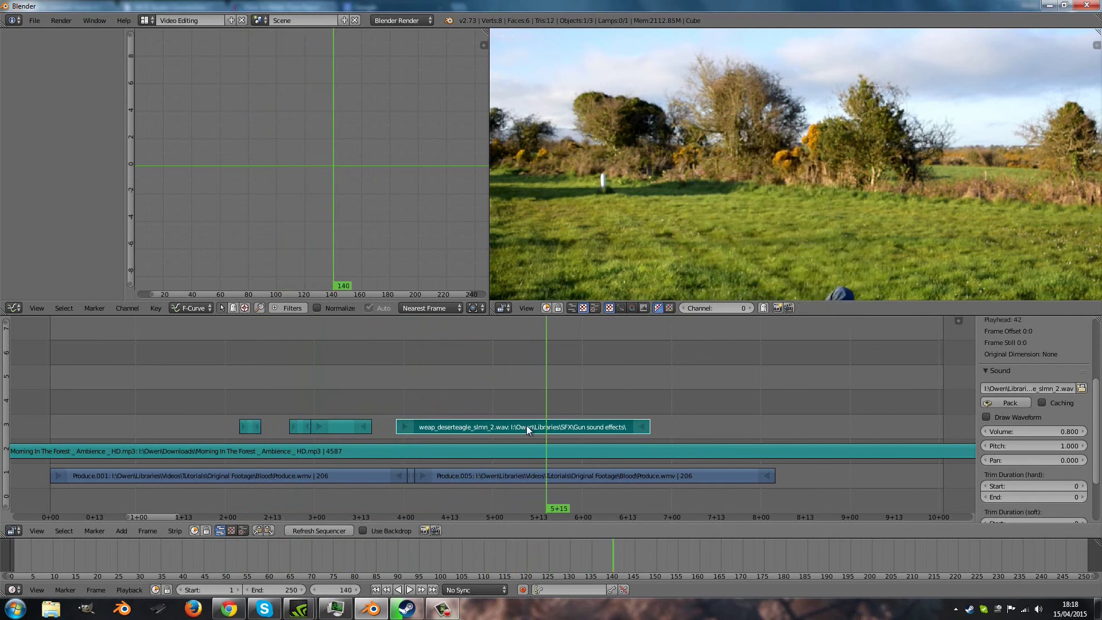
pyautogui.click(1055, 433)
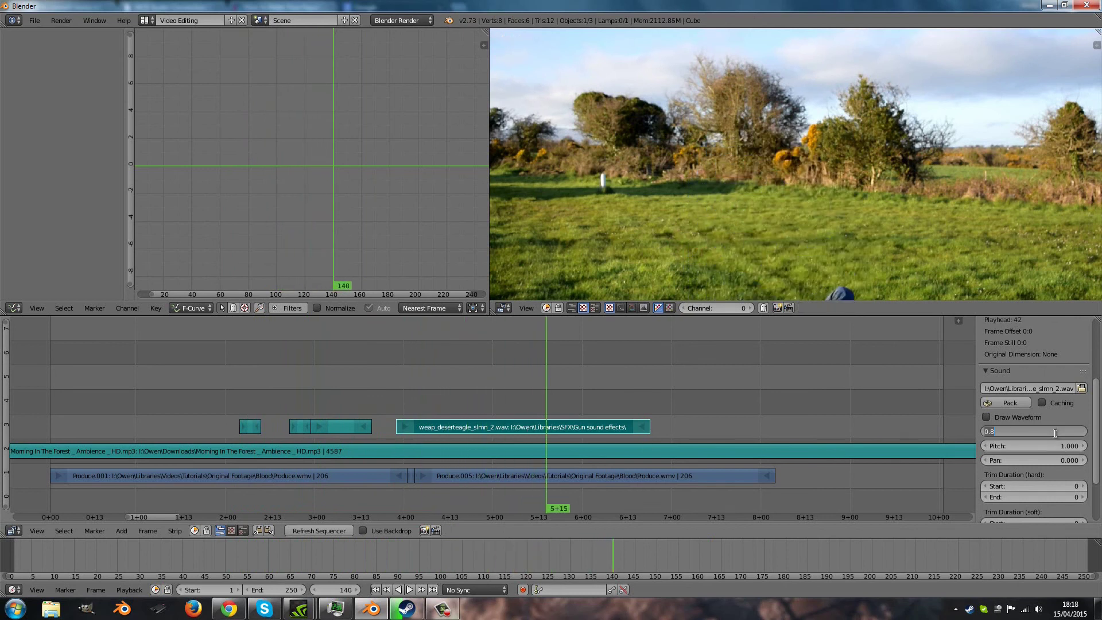
pyautogui.press('BackSpace')
pyautogui.write('1')
pyautogui.press('Return')
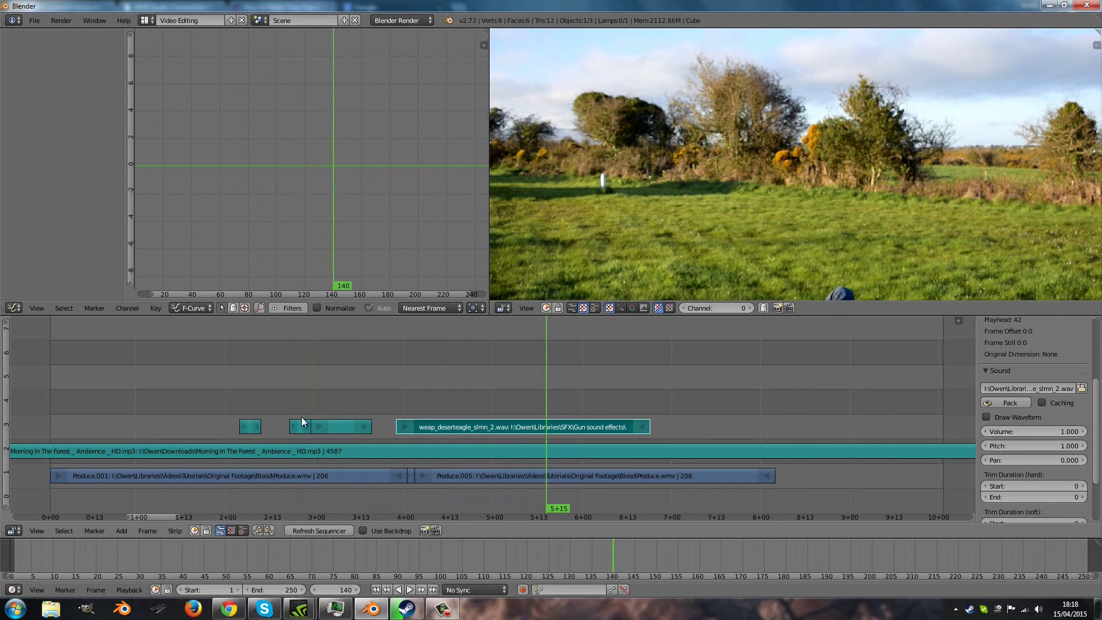
pyautogui.click(181, 432)
pyautogui.hotkey('alt', 'a')
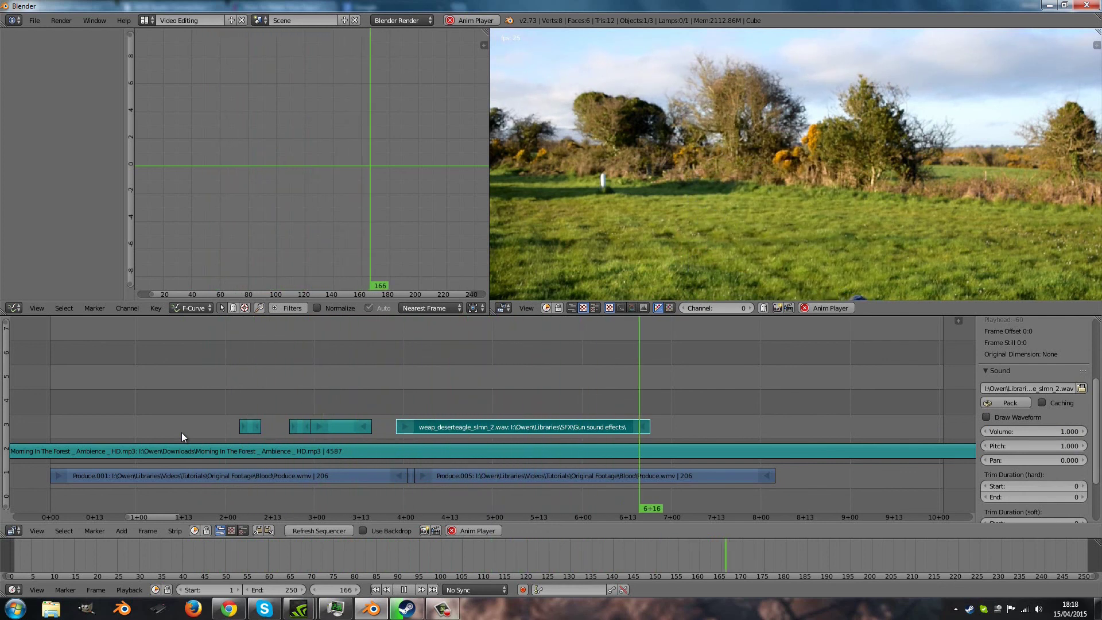
# Step: Stop playback, set the scene end frame to 200, and start rendering the animation
pyautogui.hotkey('alt', 'a')
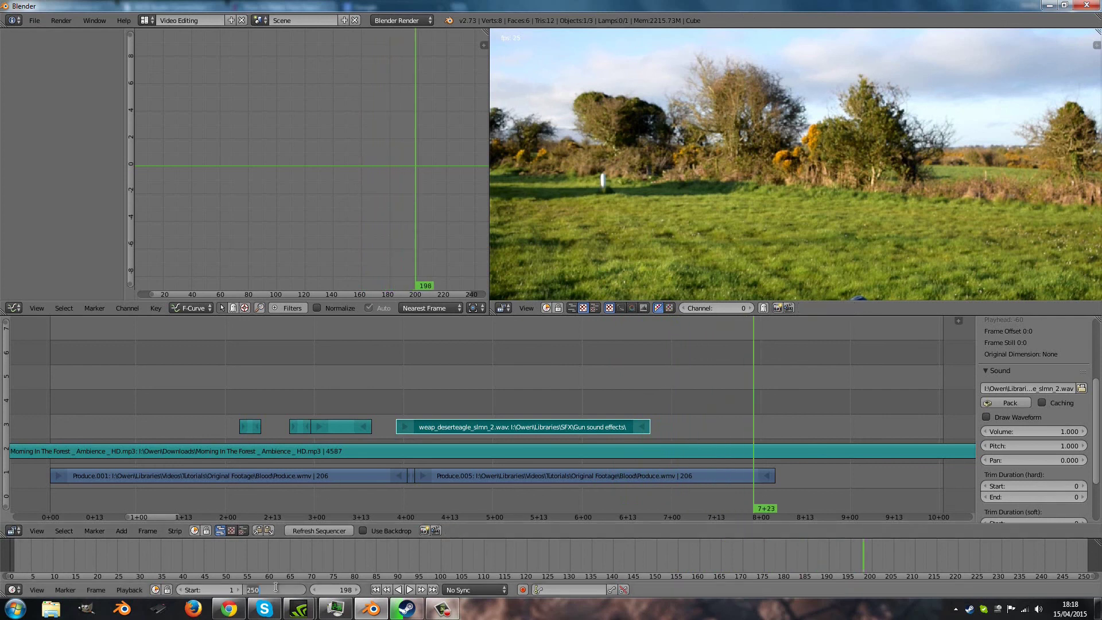
pyautogui.write('20')
pyautogui.press('Return')
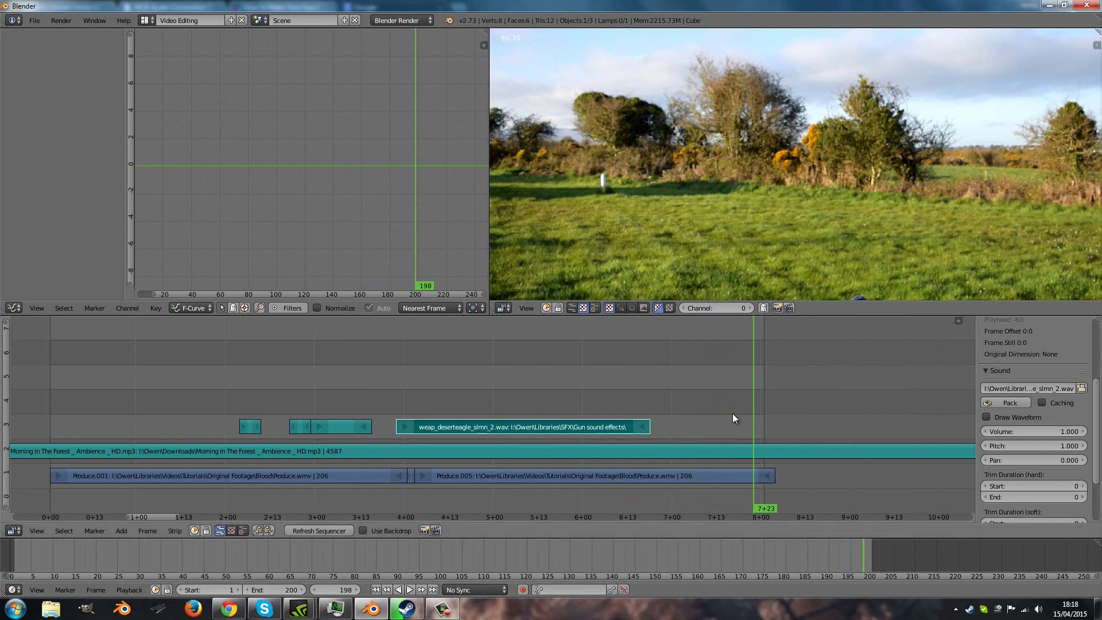
pyautogui.hotkey('ctrl', 'F12')
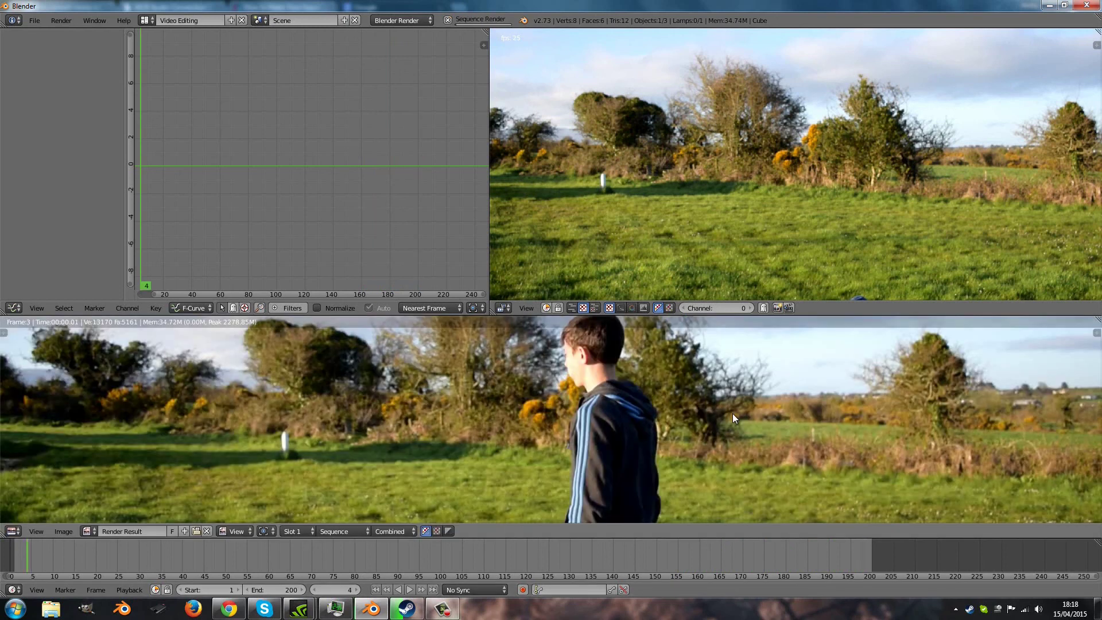